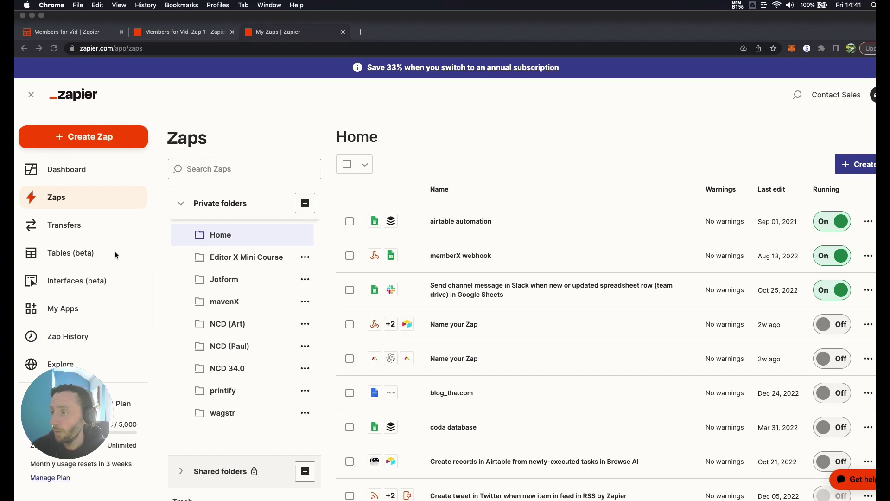
- In Tables, skip the templates and create a blank table named 'Members for NCD'
left_click(80, 236)
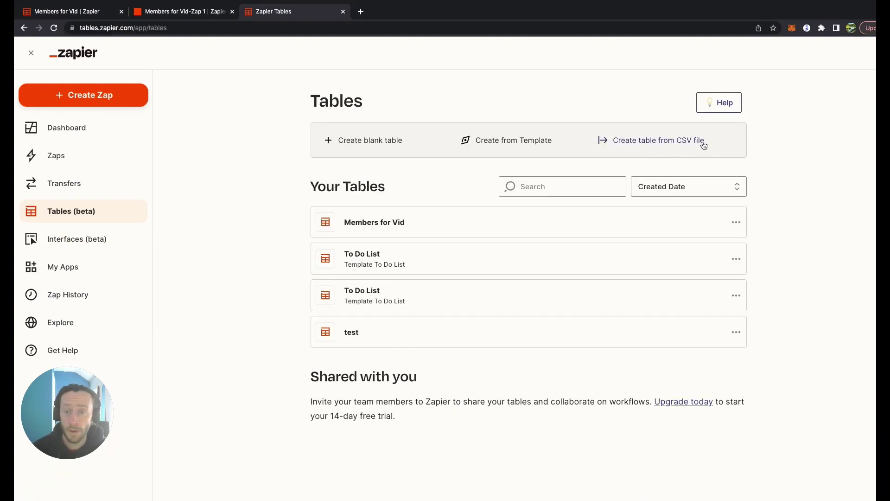
left_click(512, 141)
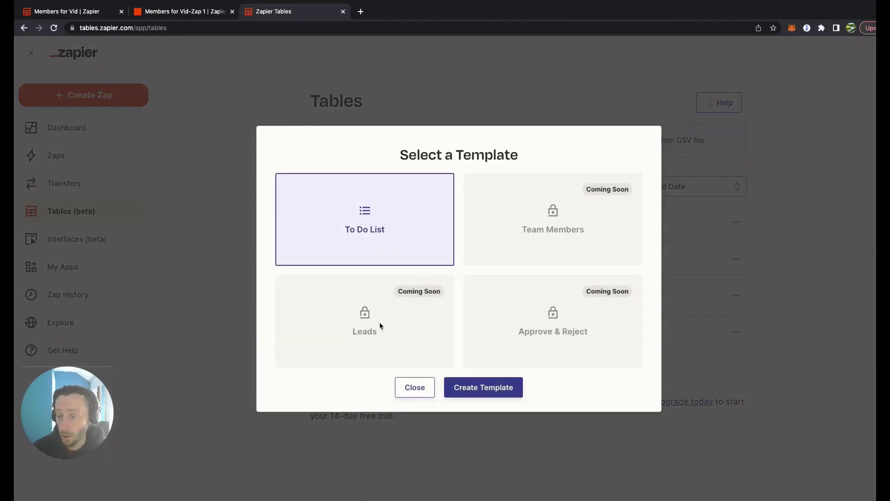
left_click(702, 322)
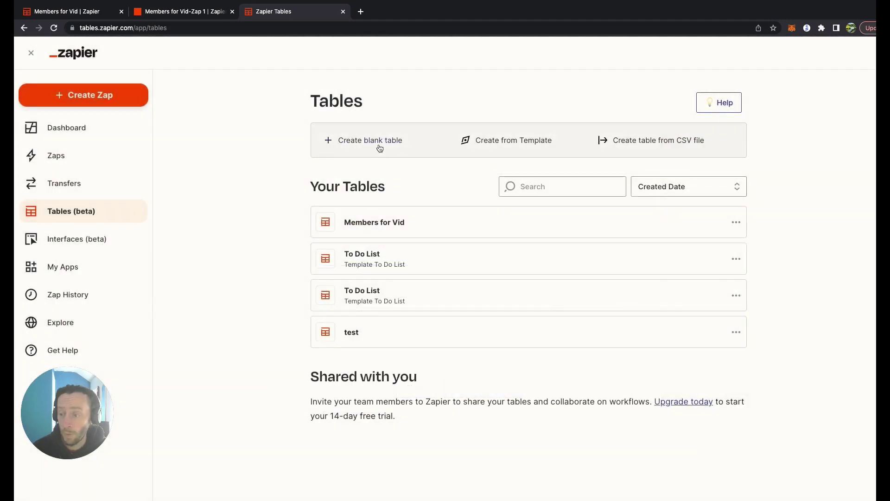
left_click(379, 143)
left_click(444, 248)
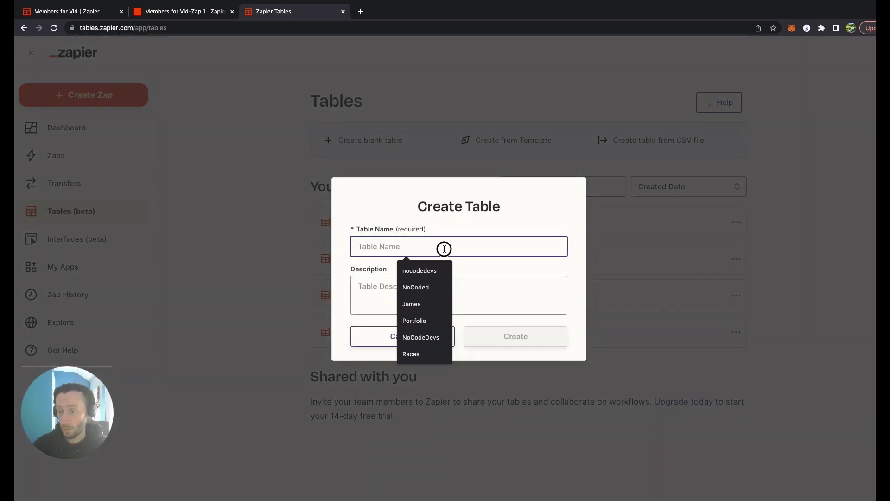
type("Members ")
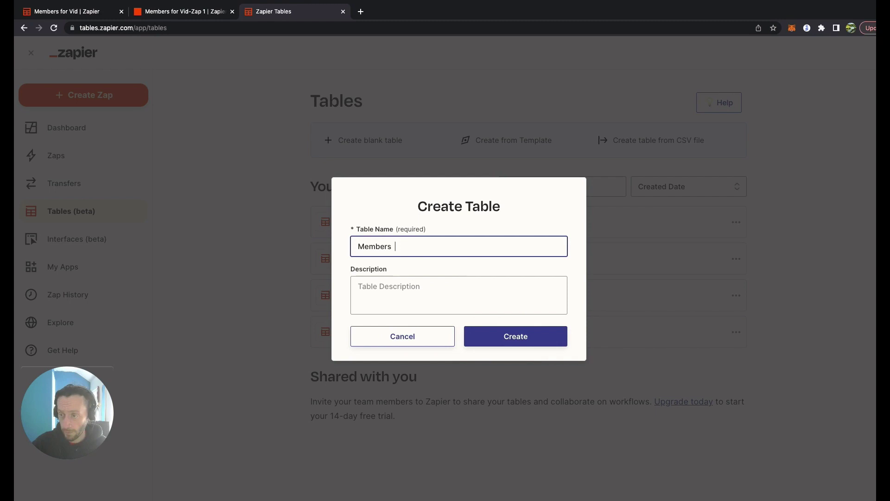
type("for NCD")
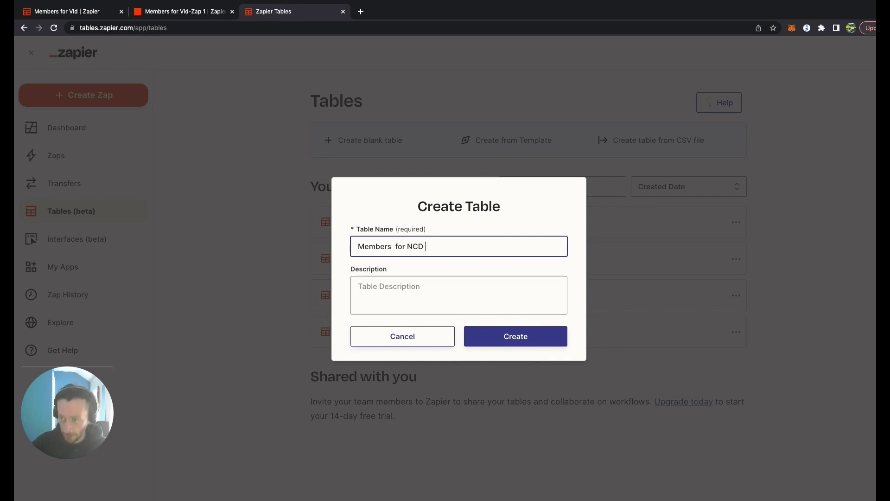
key("Return")
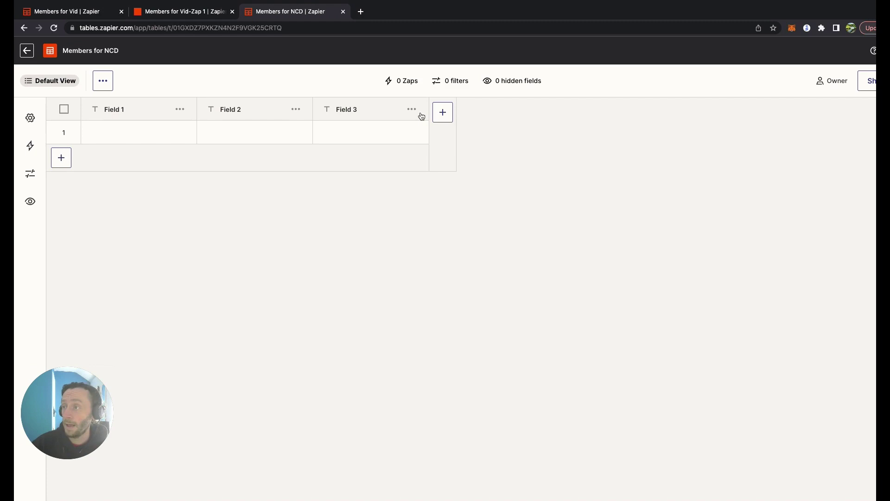
- Rename Field 1 to 'First Name' with center alignment and save it
left_click(105, 81)
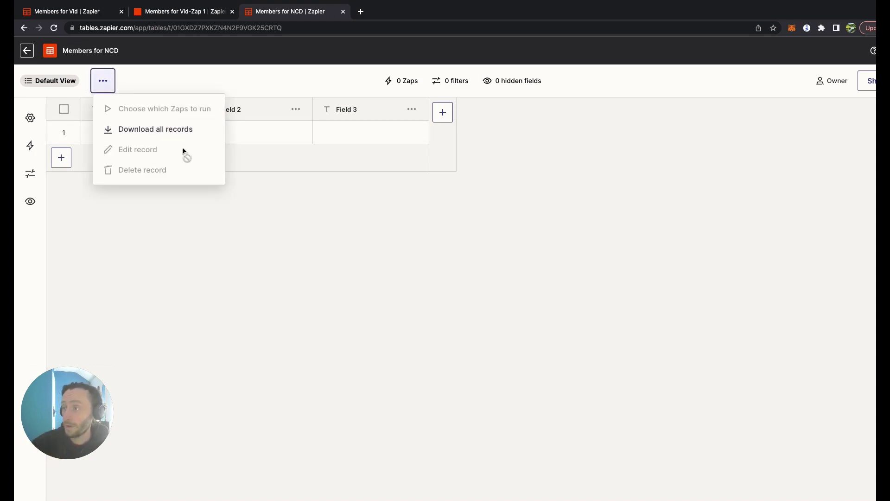
left_click(380, 318)
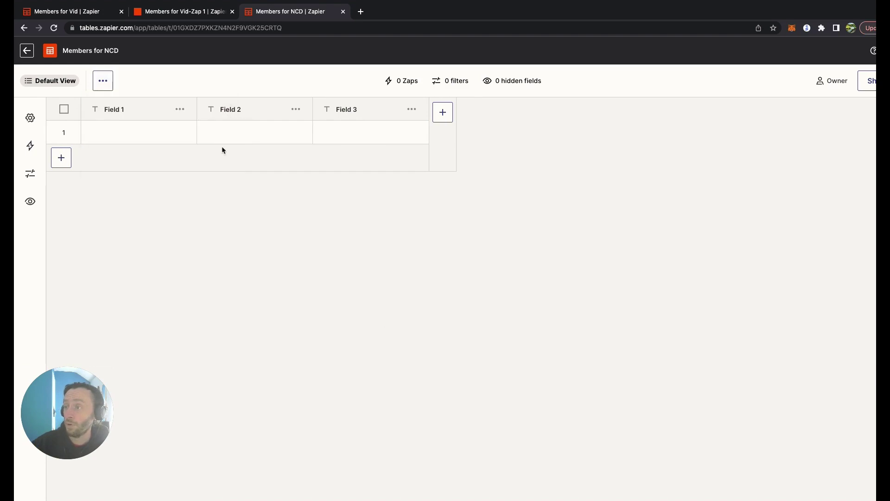
left_click(185, 112)
left_click(166, 135)
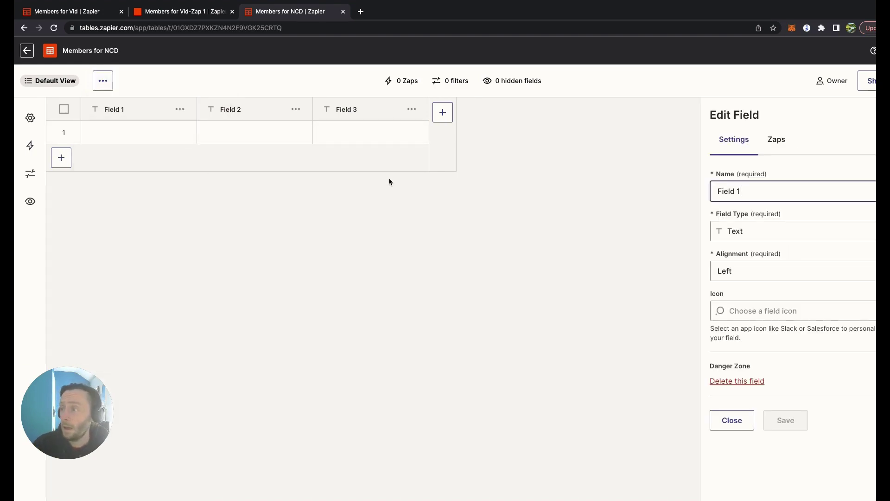
left_click(754, 190)
triple_click(755, 190)
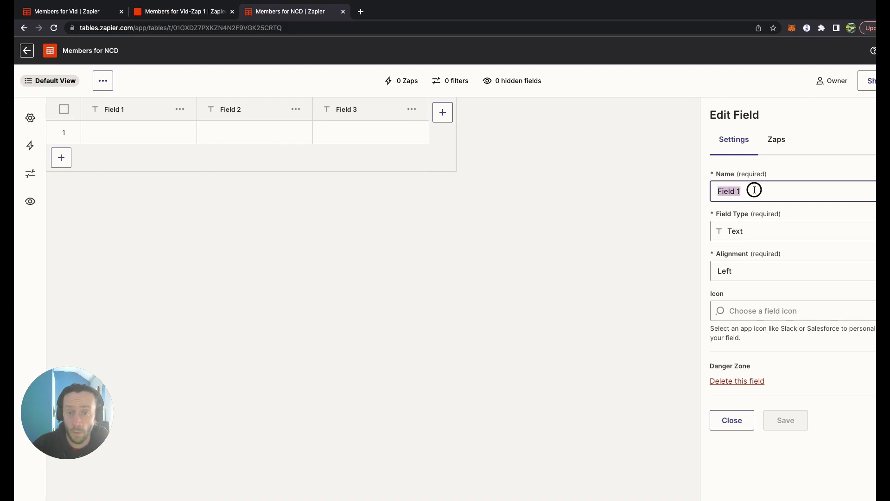
type("Fi")
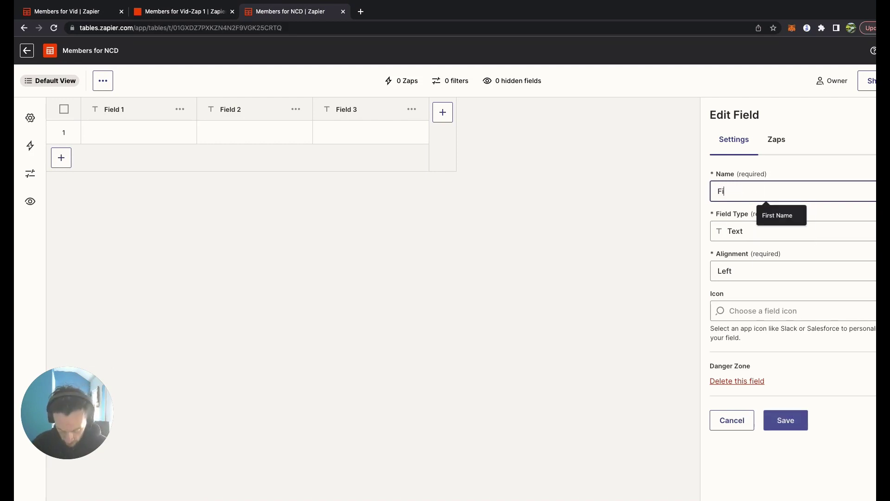
type("rst Nam")
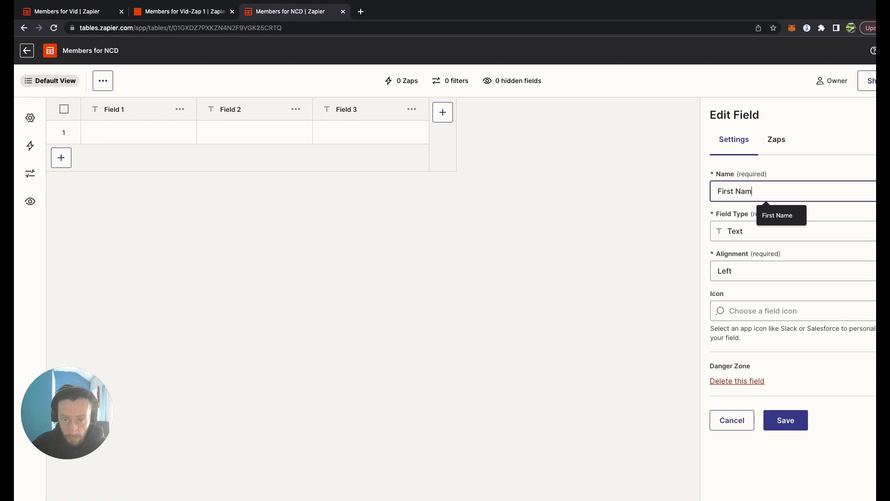
type("e")
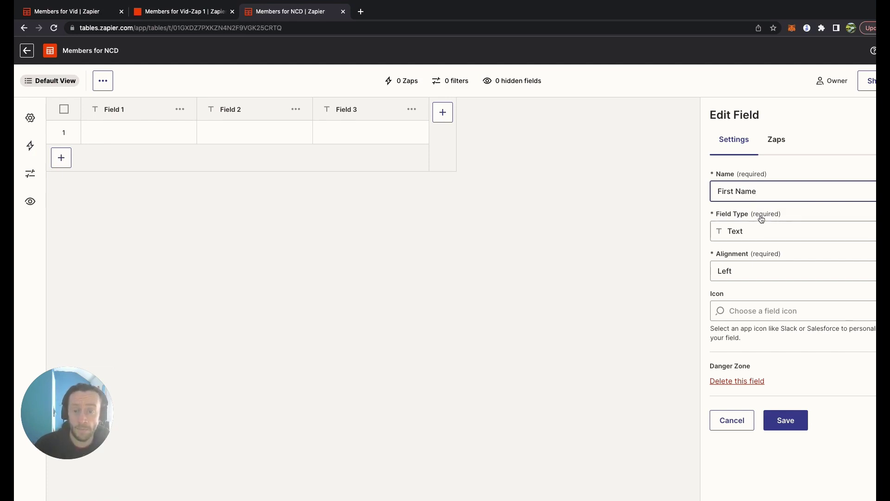
left_click(785, 270)
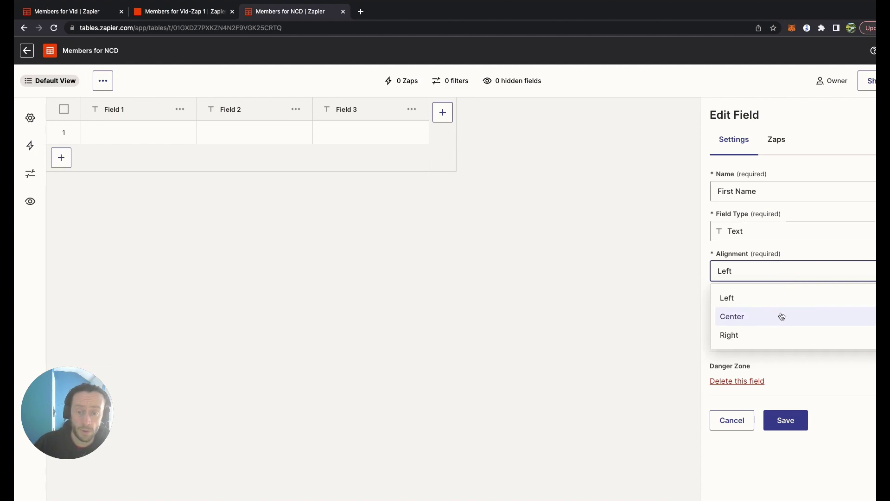
left_click(781, 314)
left_click(783, 312)
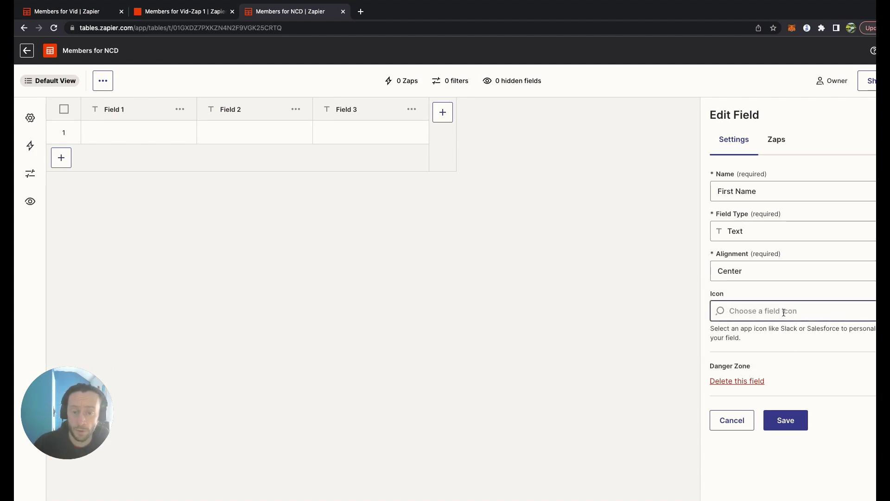
left_click(788, 422)
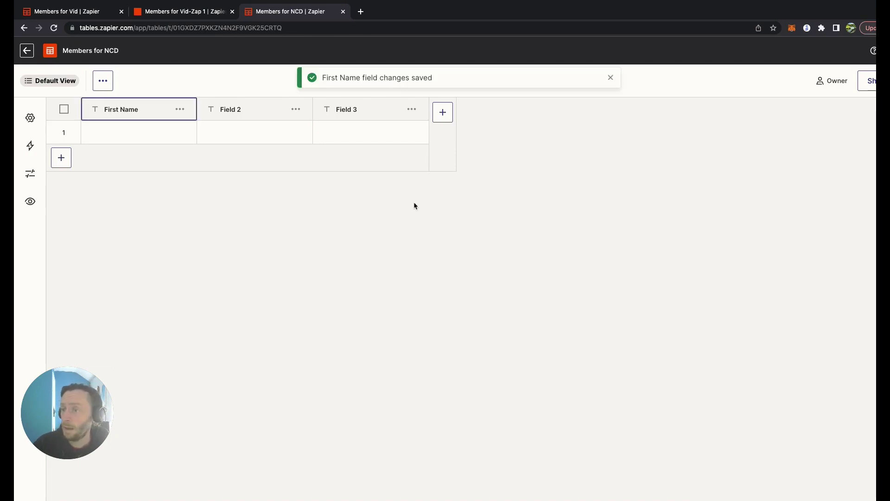
- Rename Field 2 to 'Family Name' with center alignment and save it
left_click(295, 109)
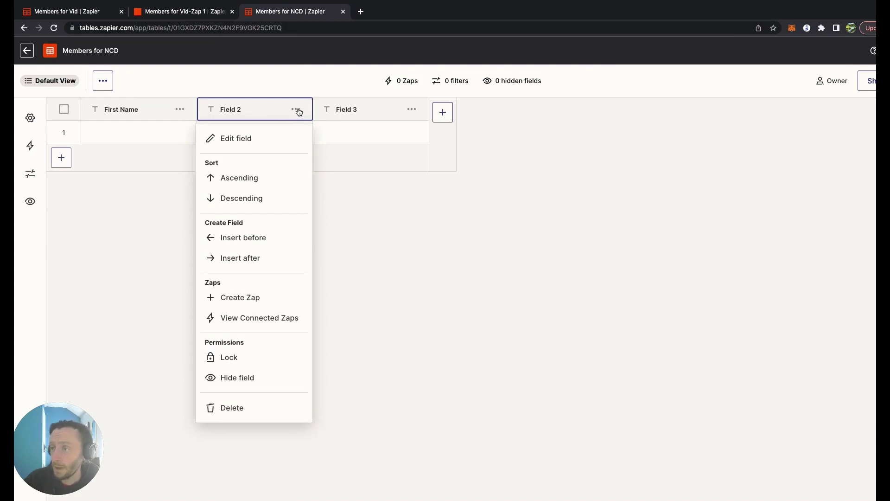
left_click(259, 141)
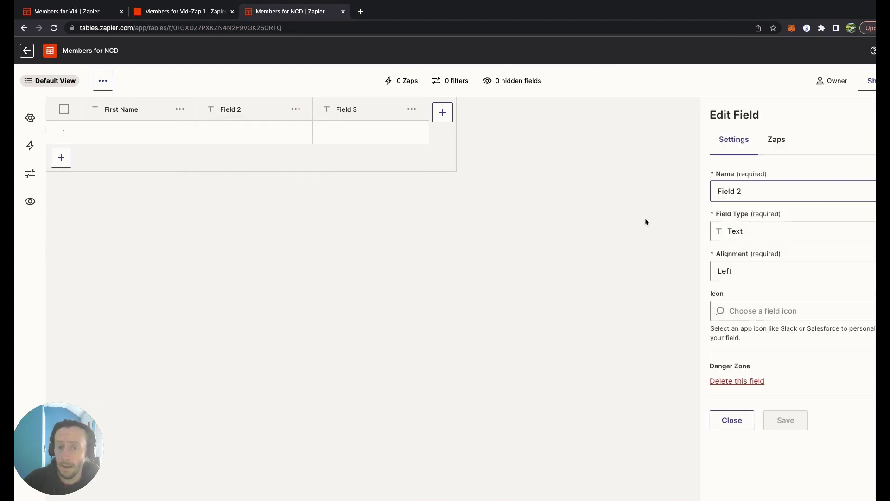
type("Family Name")
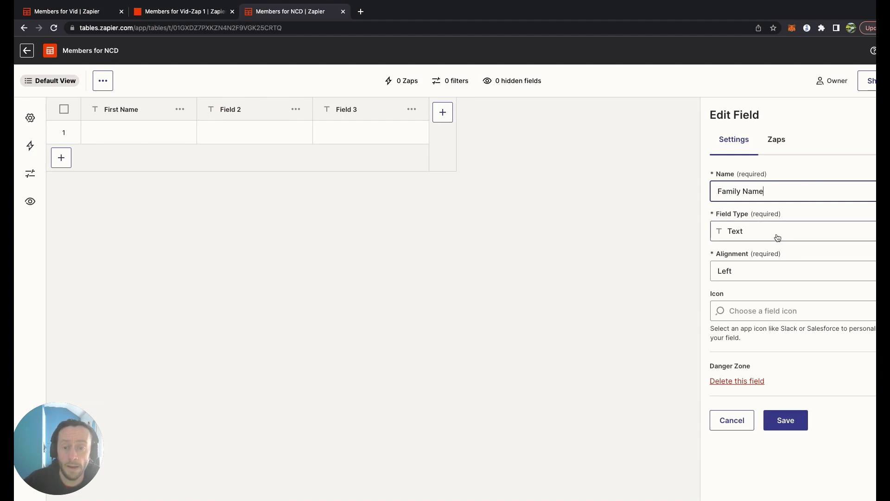
left_click(771, 269)
left_click(763, 315)
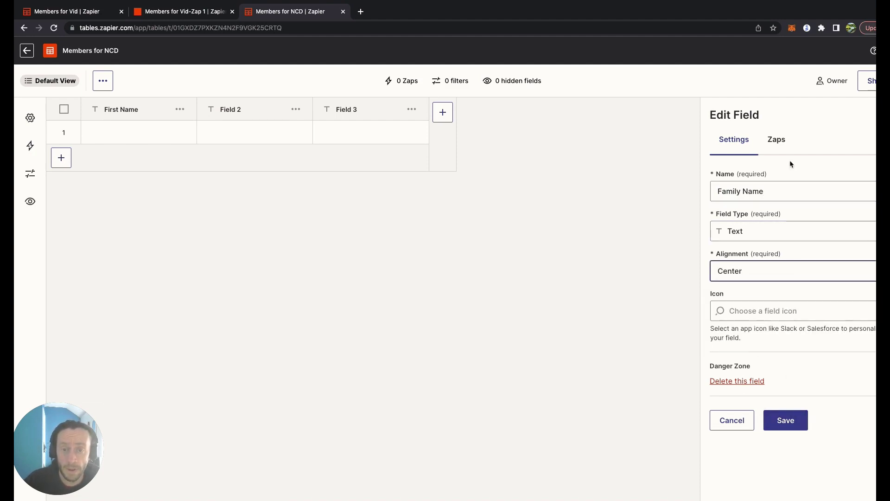
left_click(786, 145)
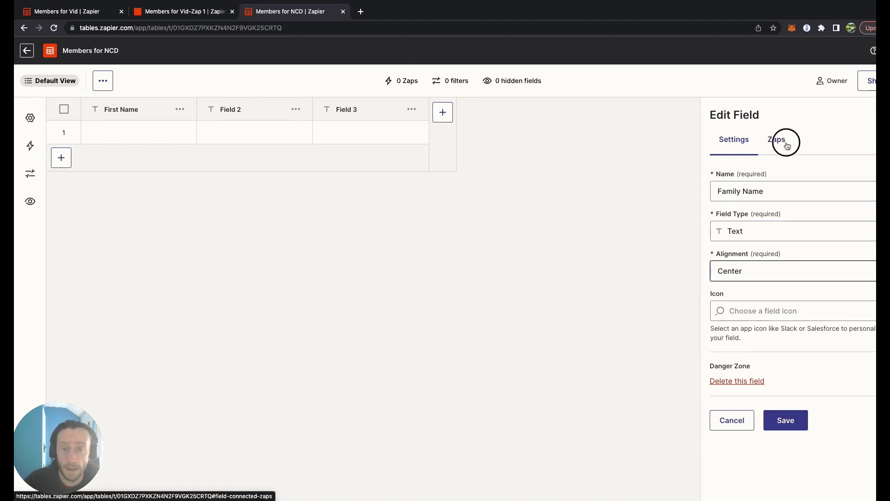
left_click(738, 143)
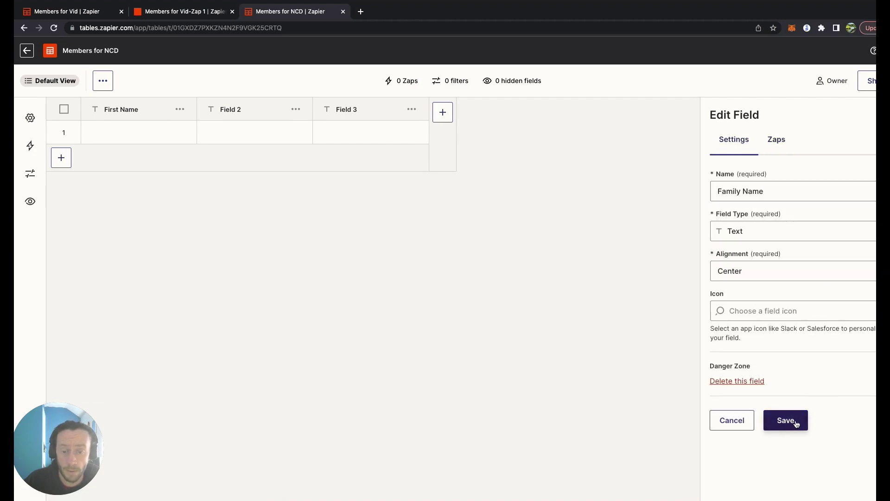
left_click(796, 423)
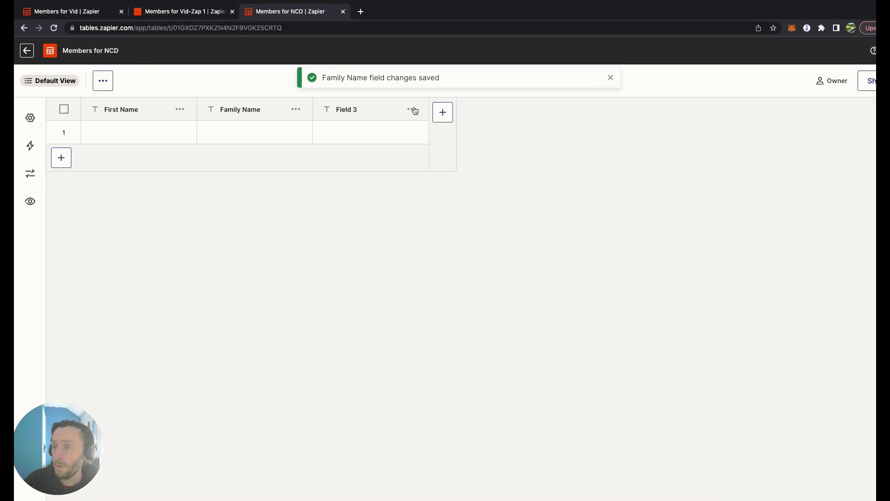
- Rename Field 3 to 'Email Address', set its field type to Email, and save
left_click(412, 109)
left_click(394, 139)
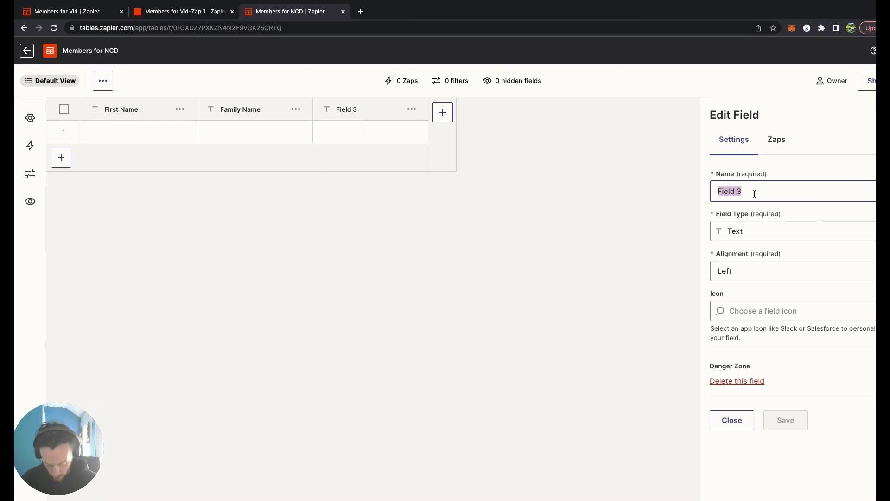
type("Email Addre")
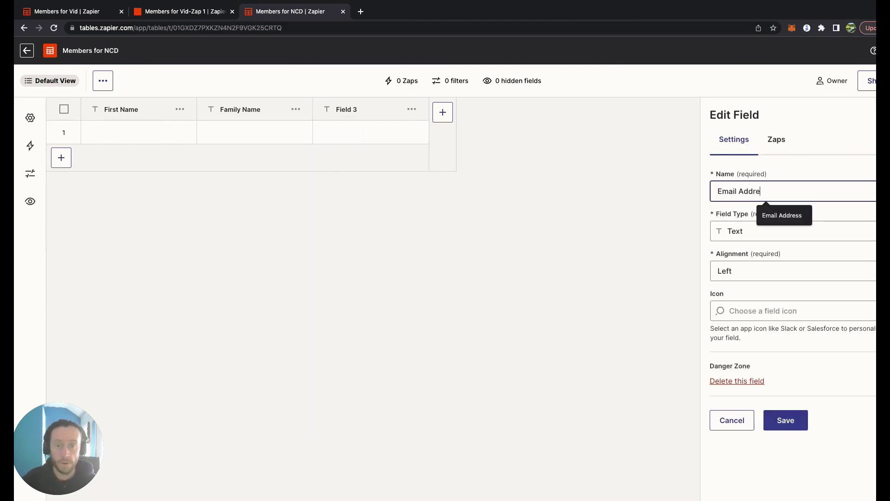
type("ss")
left_click(773, 234)
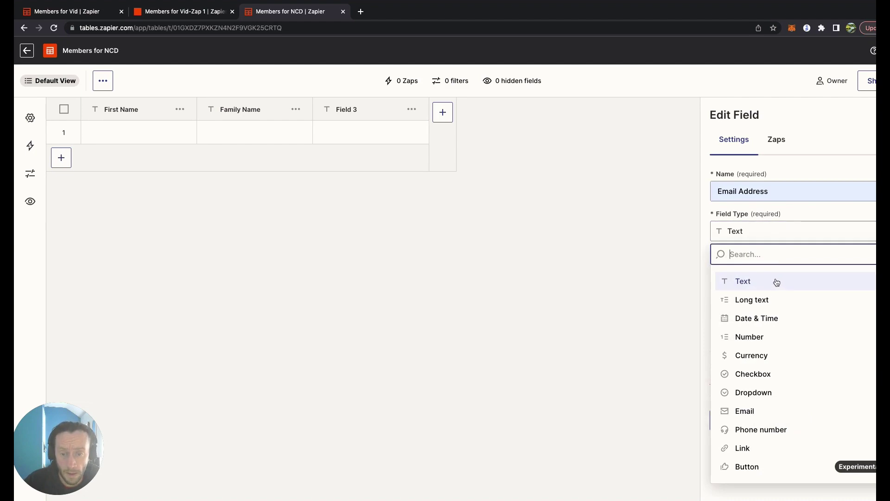
left_click(787, 413)
left_click(777, 234)
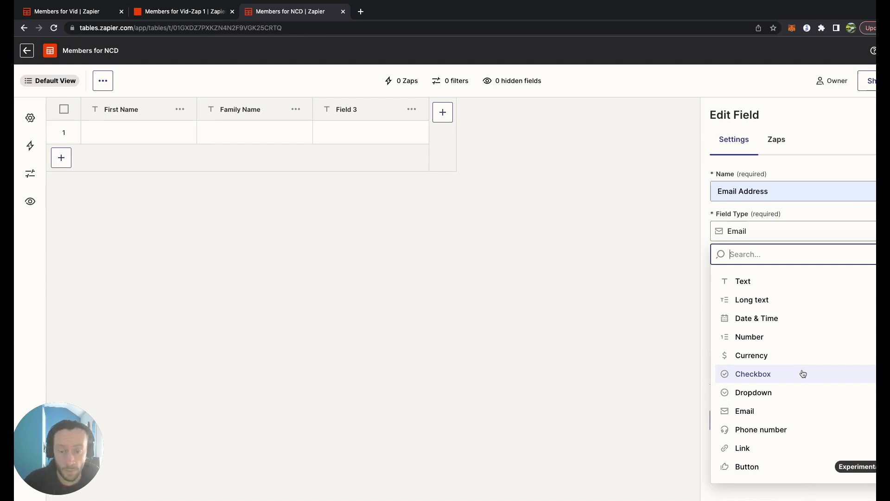
left_click(806, 429)
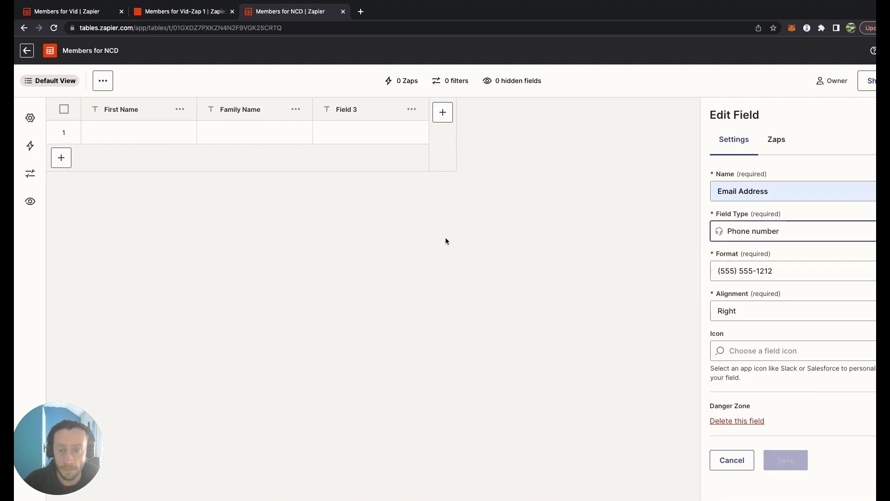
left_click(783, 234)
left_click(744, 410)
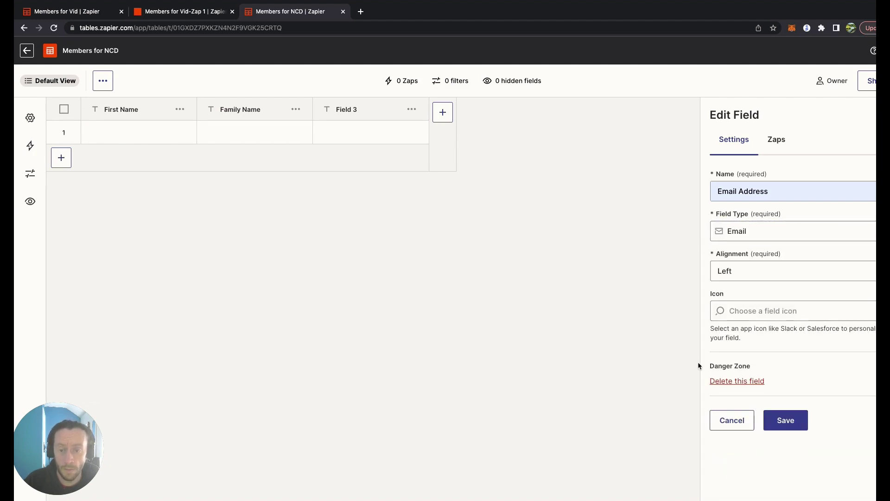
left_click(787, 421)
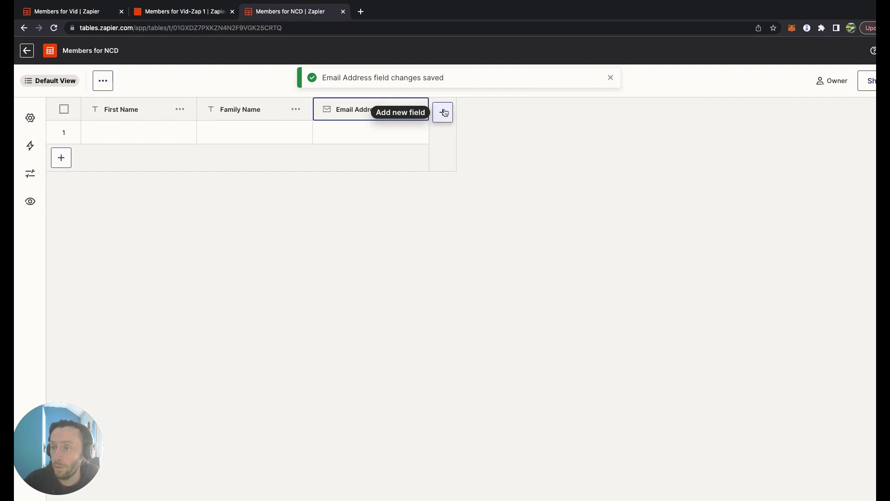
- Add a new field named 'Date registered' with the Date & Time type
left_click(443, 112)
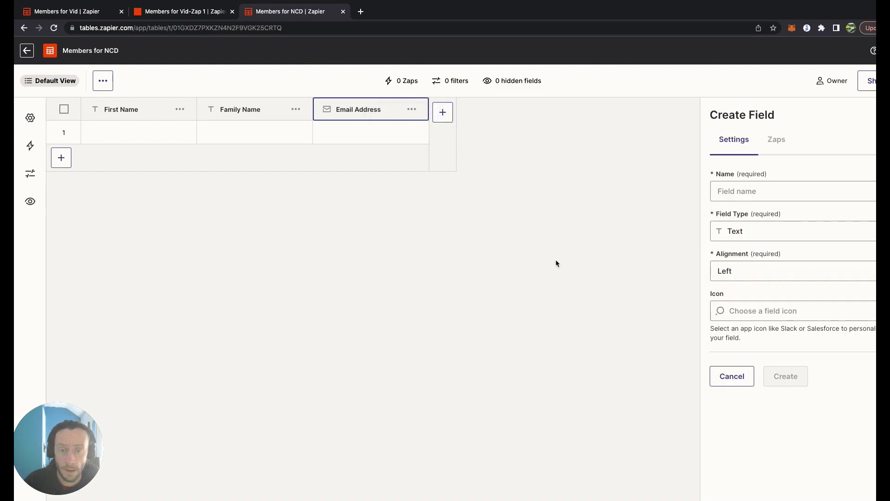
left_click(755, 190)
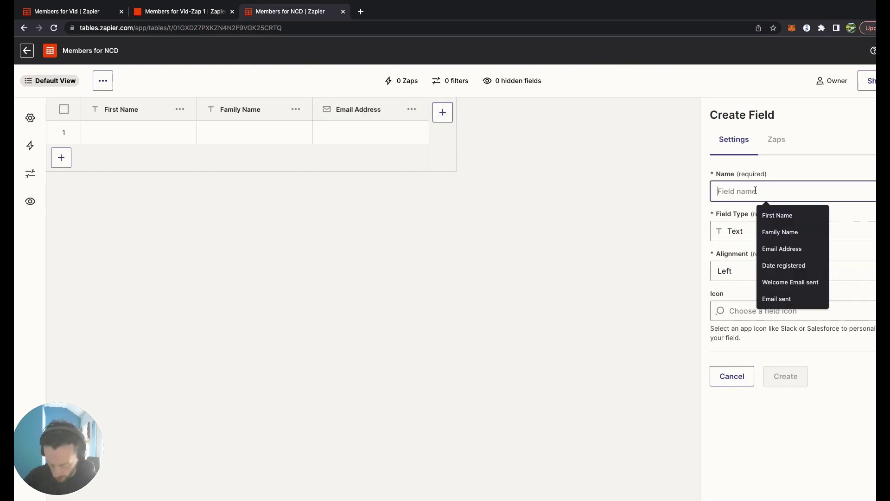
type("Date registered")
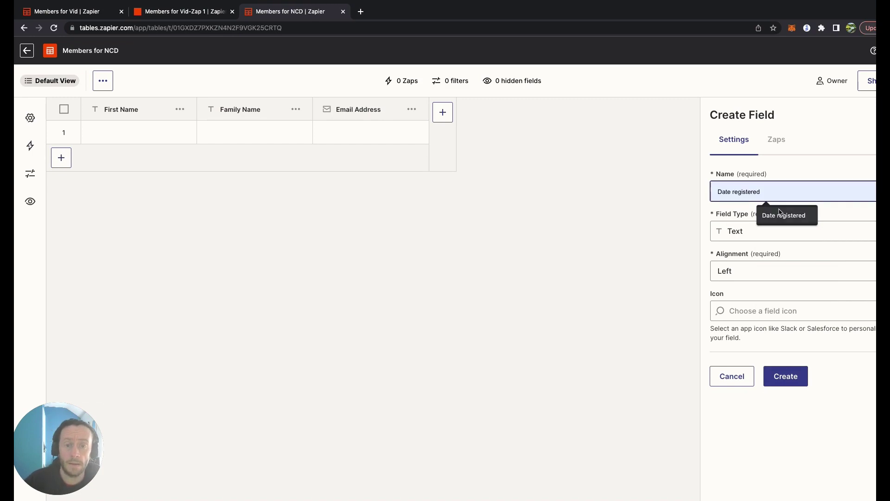
left_click(784, 215)
left_click(769, 235)
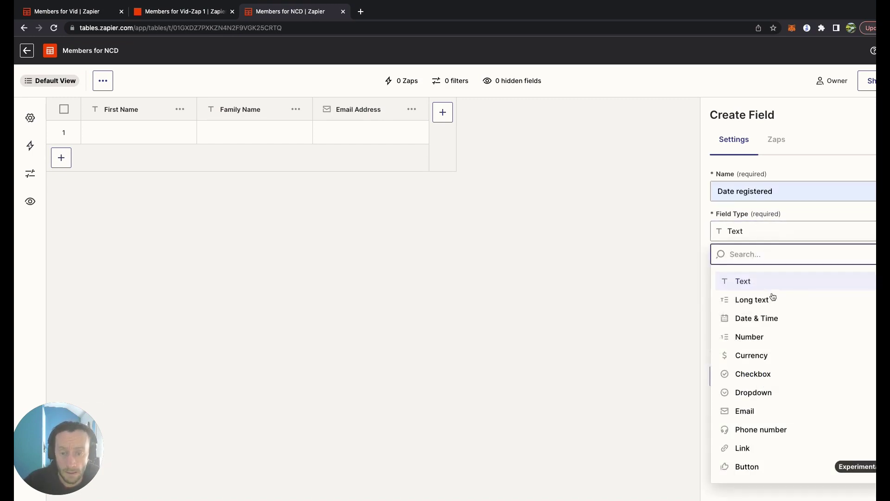
left_click(773, 316)
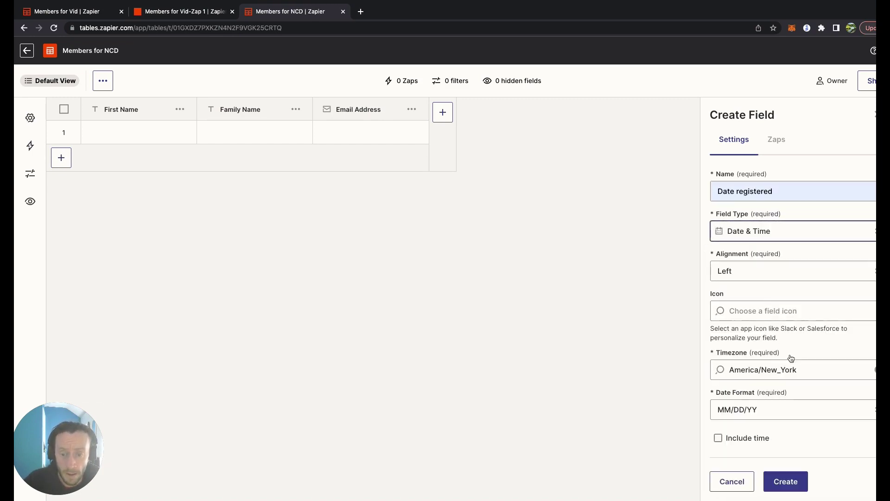
- Set its timezone to Europe/London and date format to DD/MM/YY, then create it
left_click(799, 369)
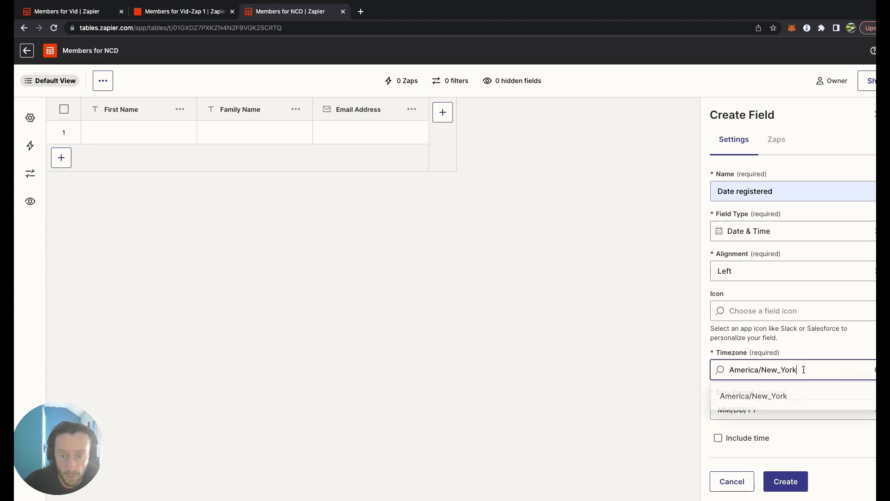
key("super+a")
type("Londo")
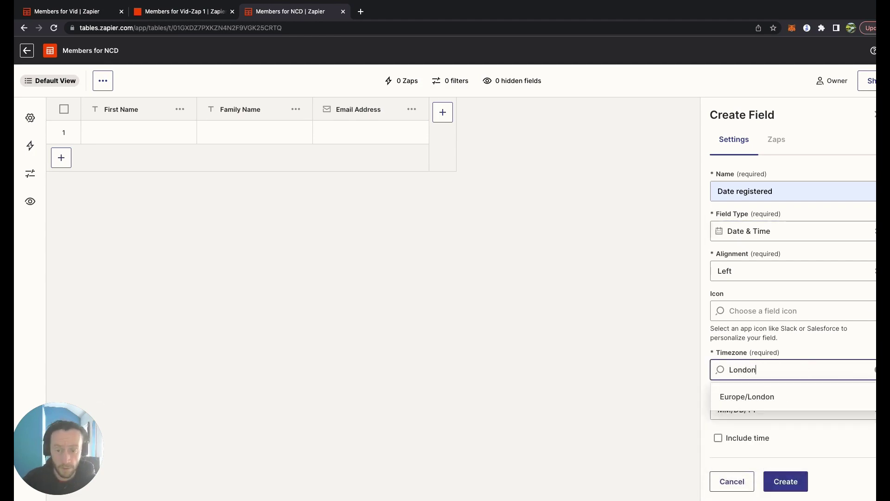
type("n")
left_click(795, 398)
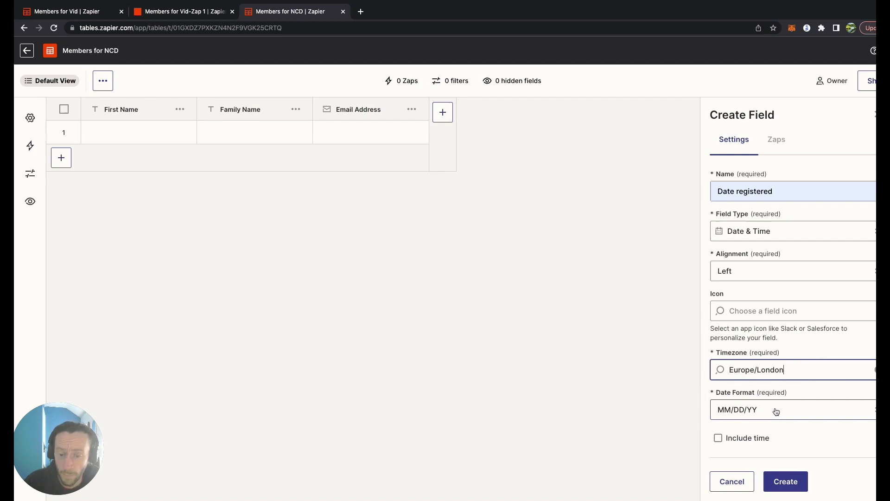
left_click(777, 412)
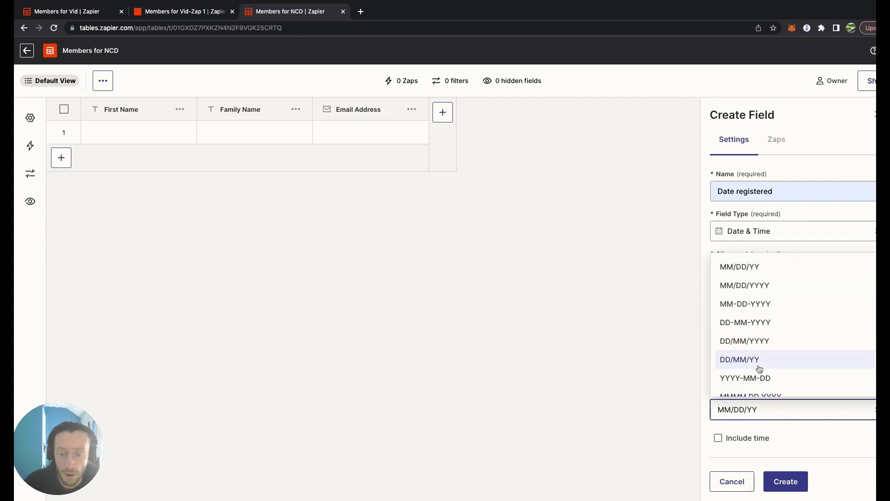
left_click(759, 360)
left_click(785, 481)
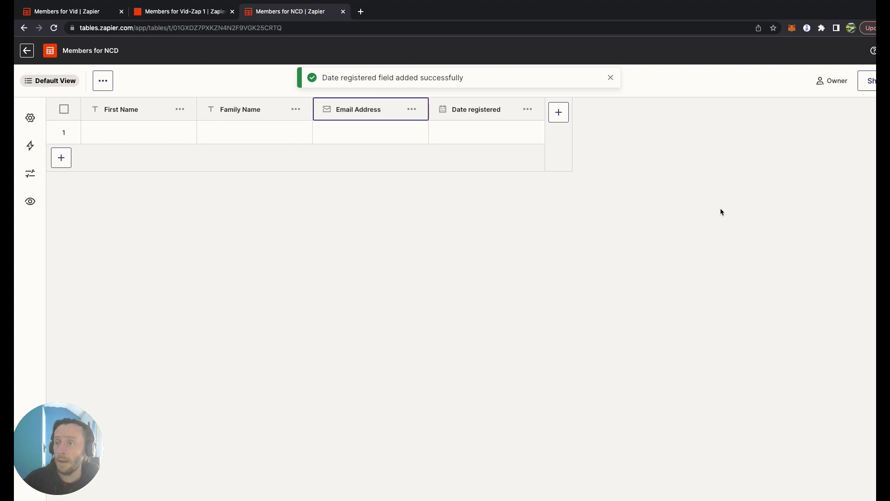
- Add a new field named 'Send Follow Up' with the Button field type
left_click(565, 116)
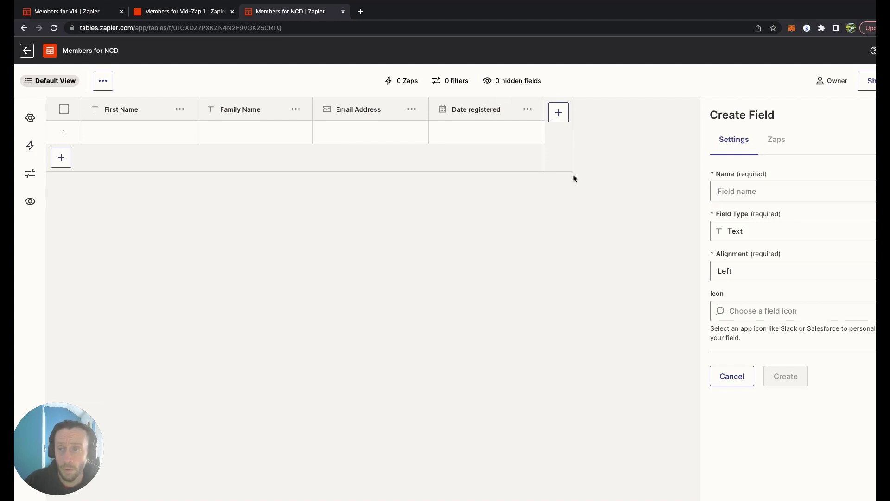
left_click(755, 189)
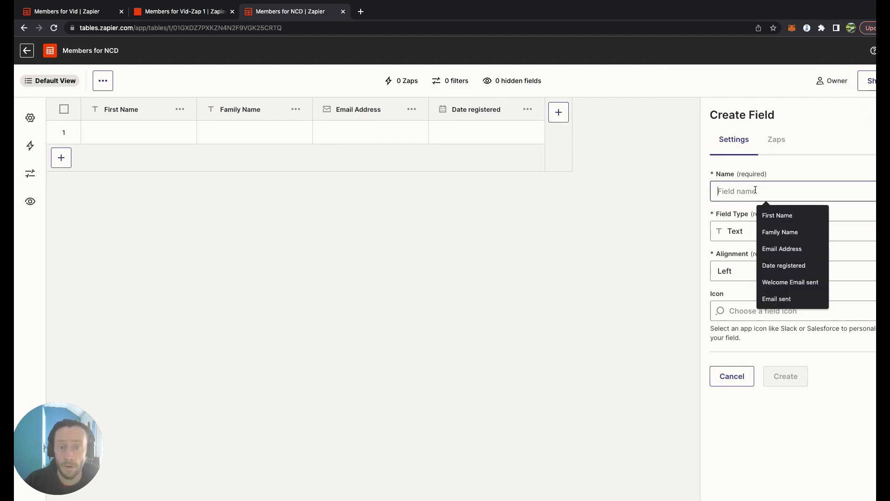
type("Send Follow Up")
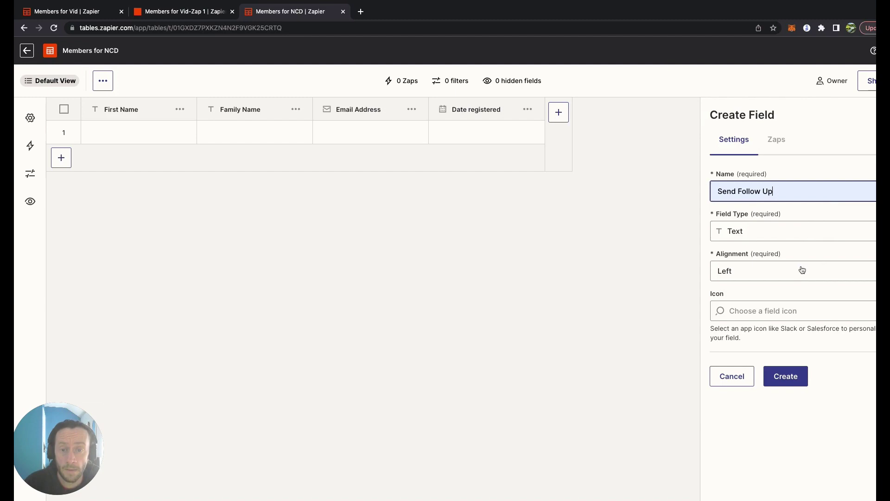
key("Tab")
key("Return")
left_click(804, 468)
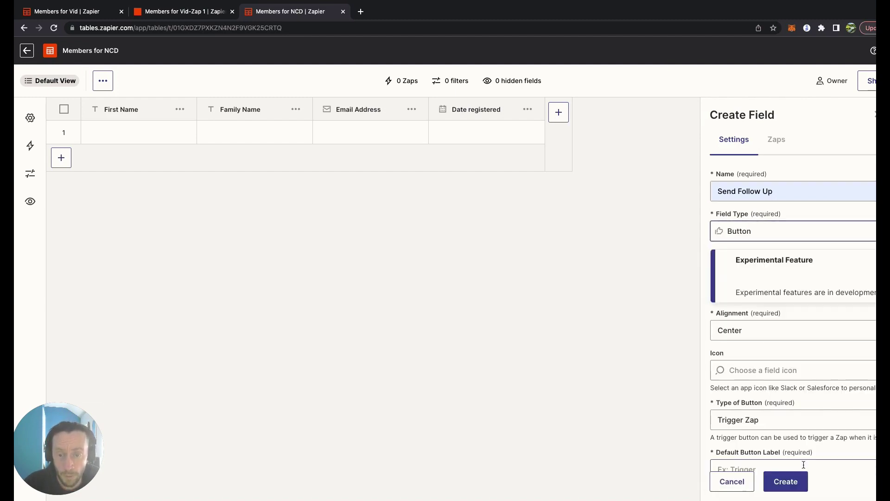
scroll(786, 287, "down", 2)
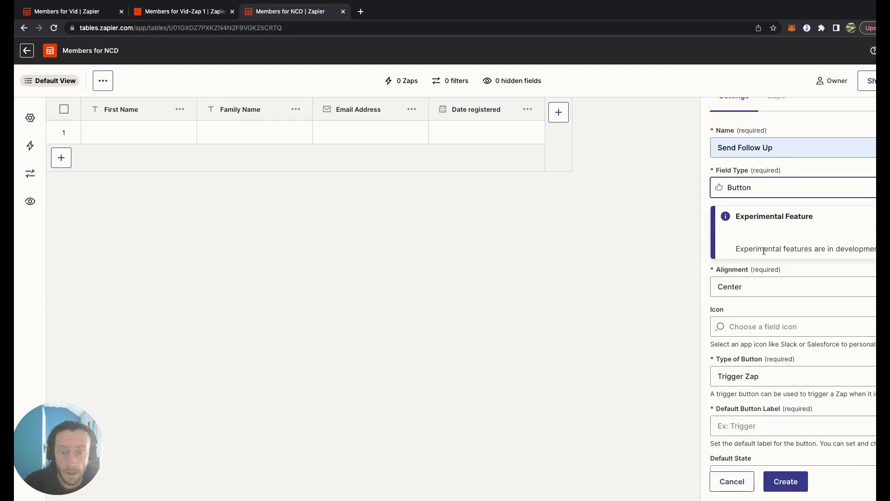
scroll(844, 250, "down", 2)
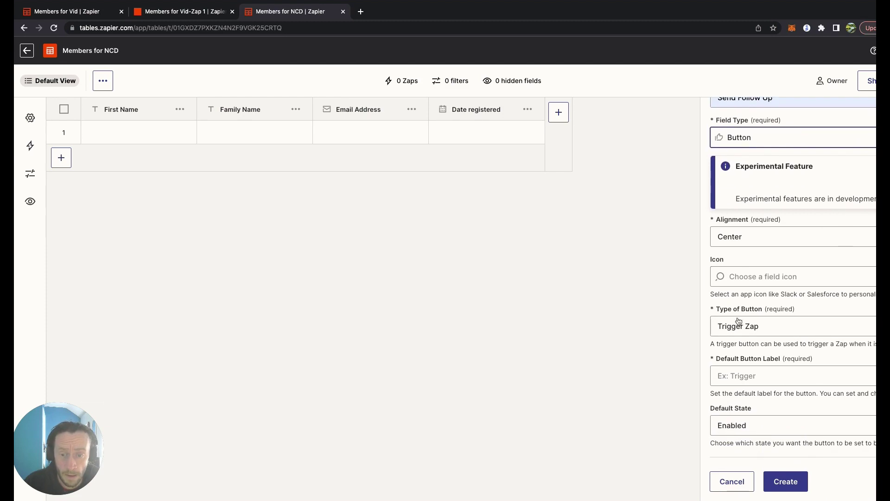
- Make the button trigger a Zap with the label 'Send Email' and create the field
left_click(774, 333)
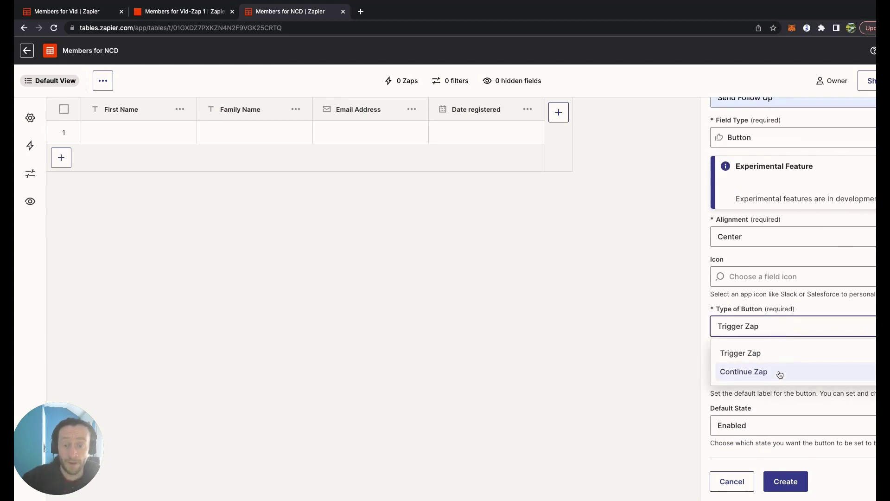
left_click(781, 357)
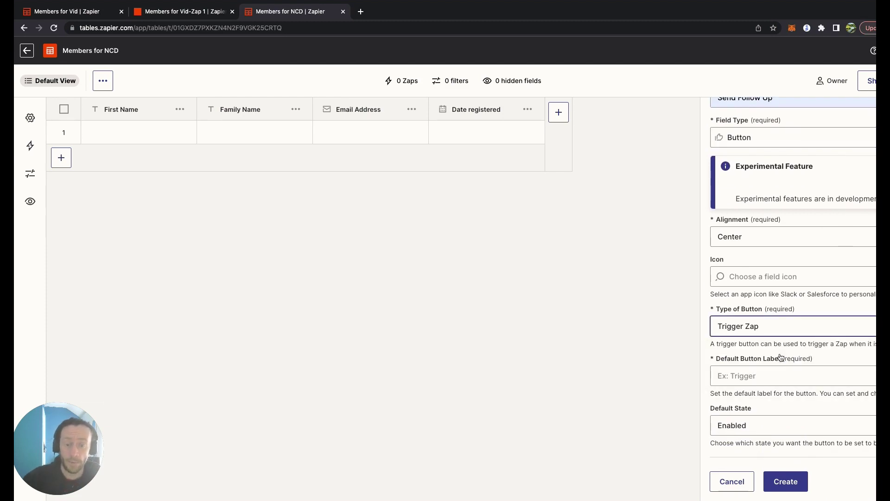
left_click(781, 380)
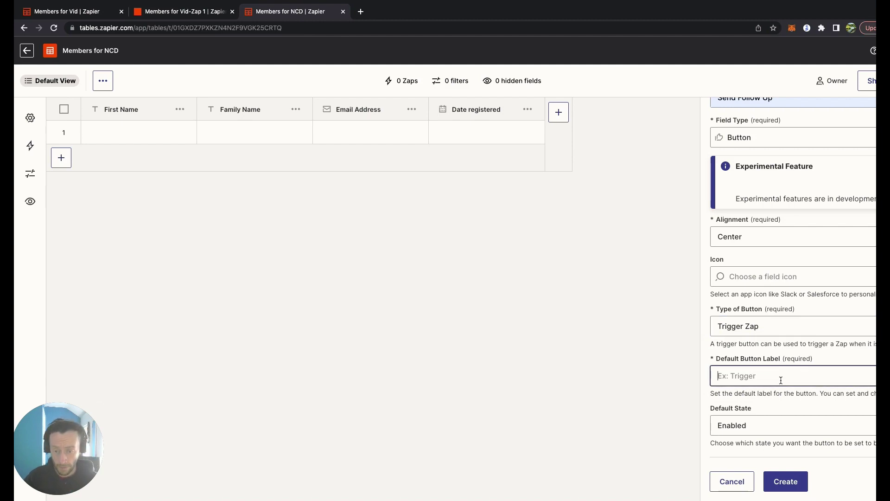
type("Goo")
key("BackSpace")
key("BackSpace")
key("BackSpace")
type("Send ")
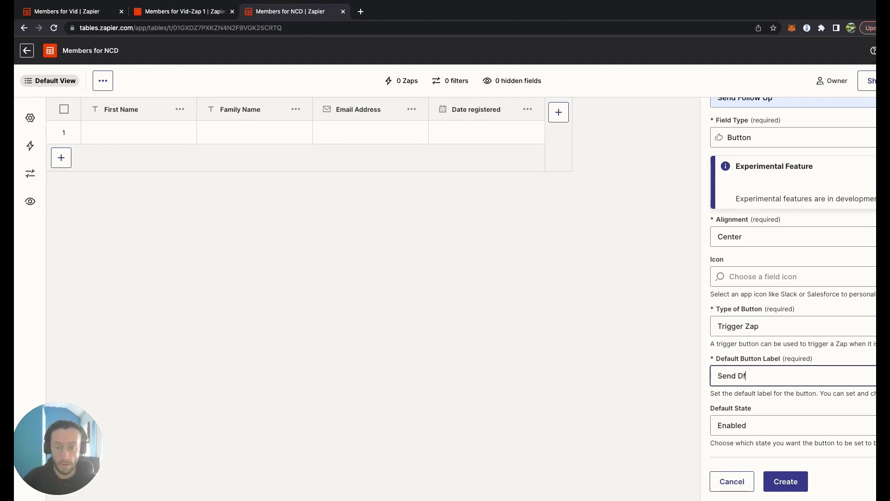
type("D")
key("BackSpace")
type("Email")
left_click(786, 481)
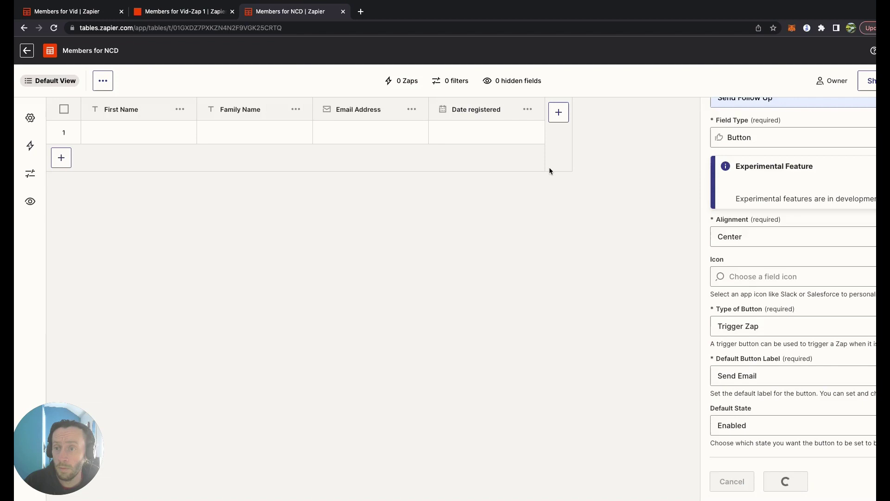
- Start a Date & Time field named 'date Email sent', then abandon it
left_click(675, 113)
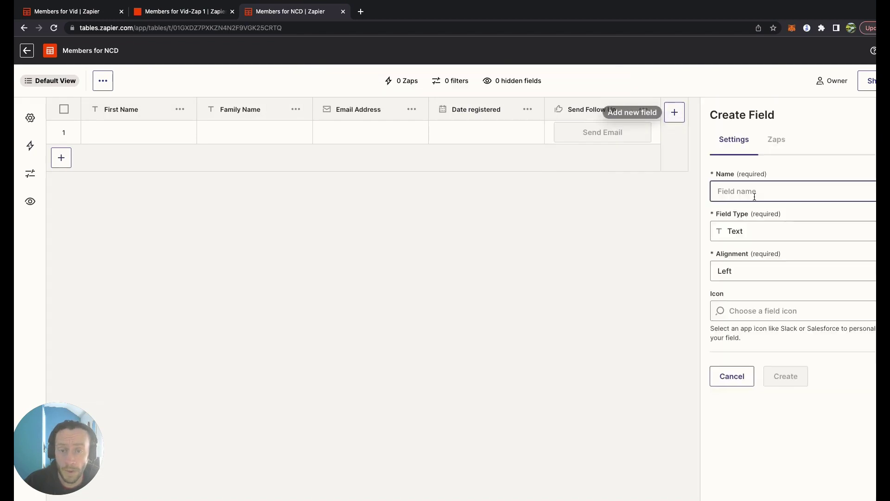
left_click(759, 185)
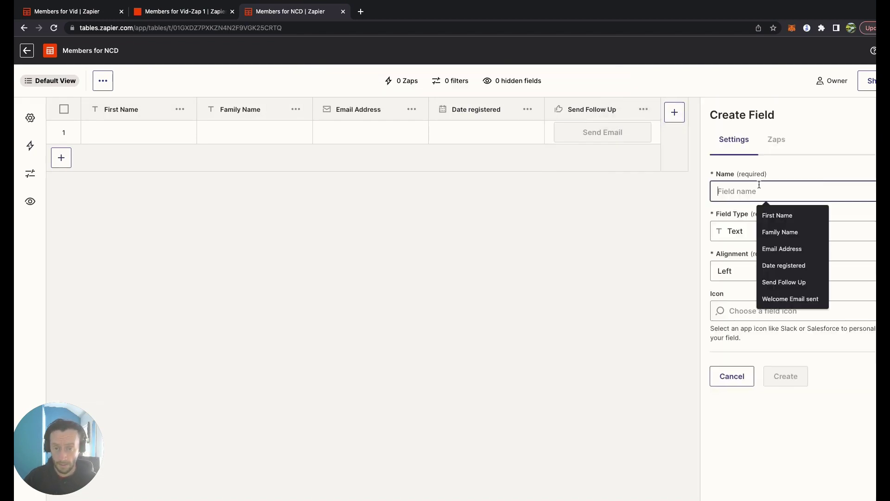
type("date Email")
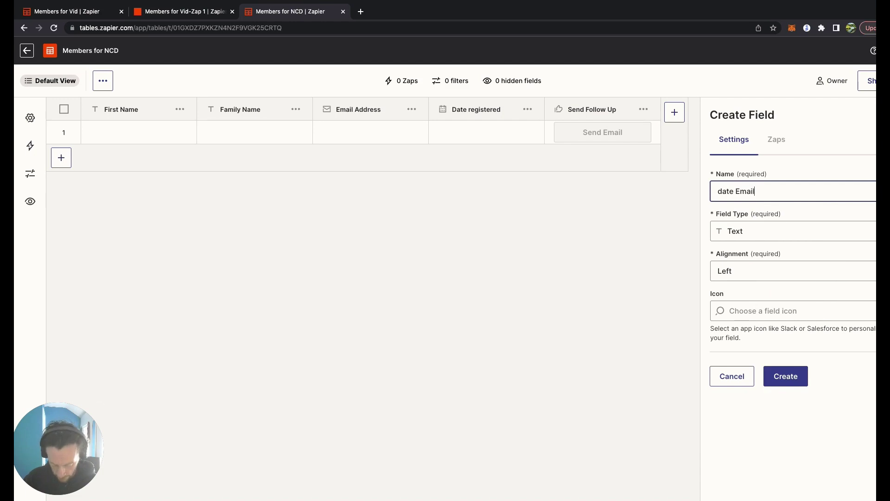
type(" sent")
left_click(769, 235)
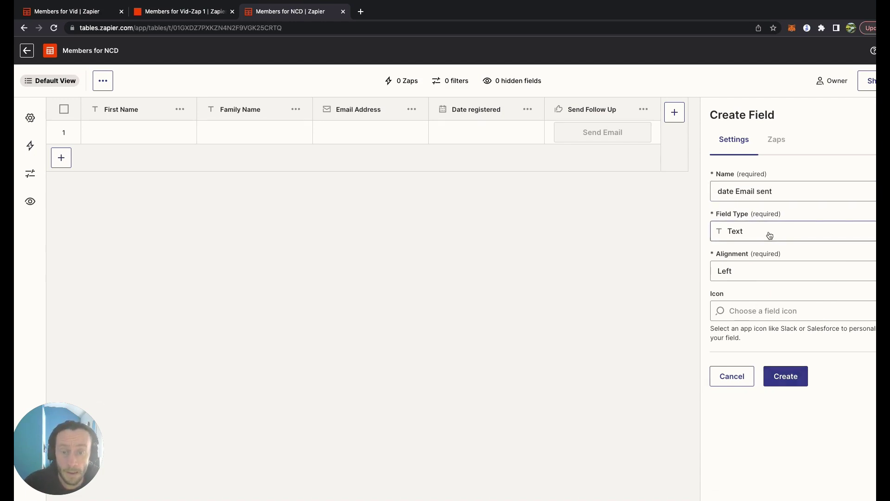
left_click(775, 323)
double_click(817, 371)
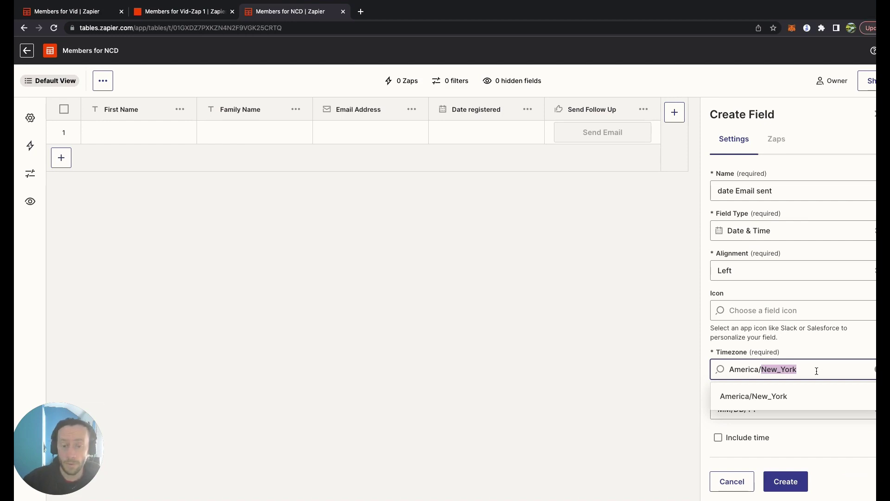
key("Down")
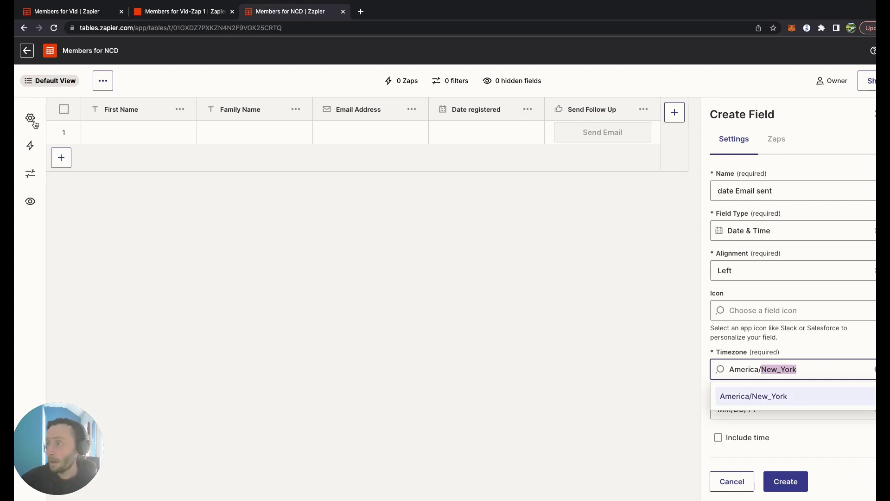
left_click(31, 119)
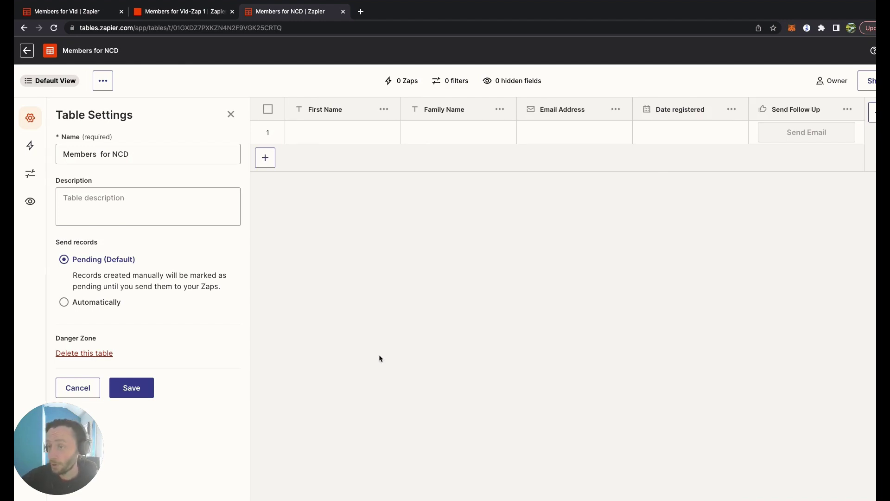
left_click(231, 112)
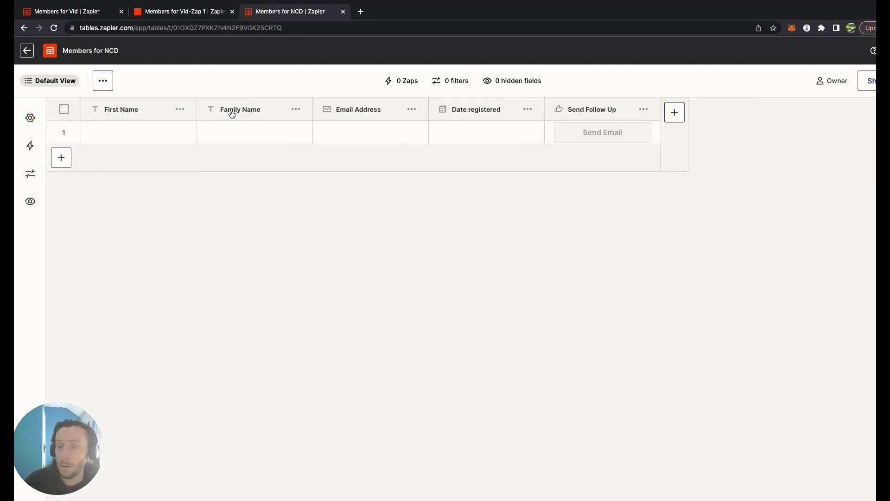
- Create a 'Date Sent' Date & Time field using Europe/London and DD/MM/YY
left_click(675, 113)
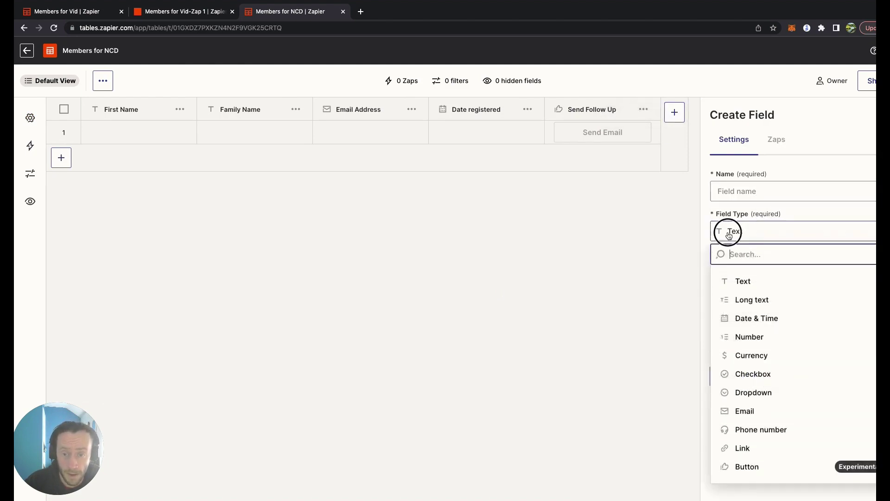
left_click(757, 318)
left_click(810, 374)
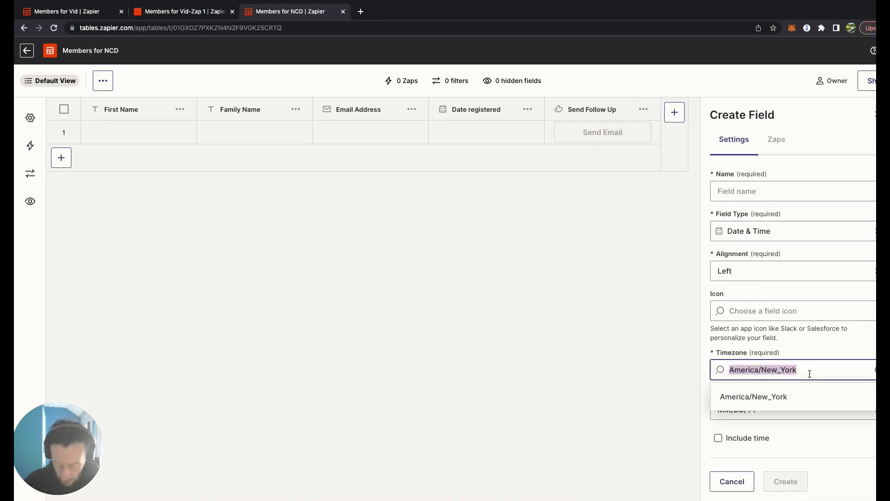
type("Lond")
left_click(785, 399)
left_click(779, 414)
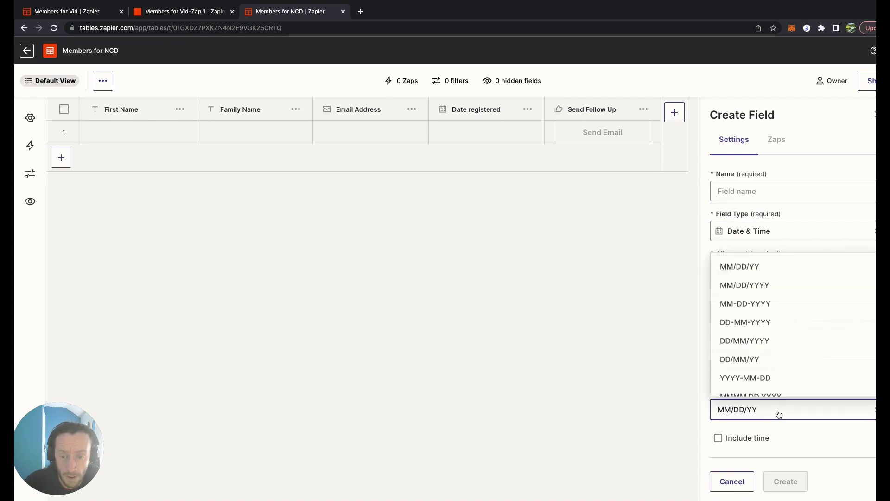
left_click(742, 360)
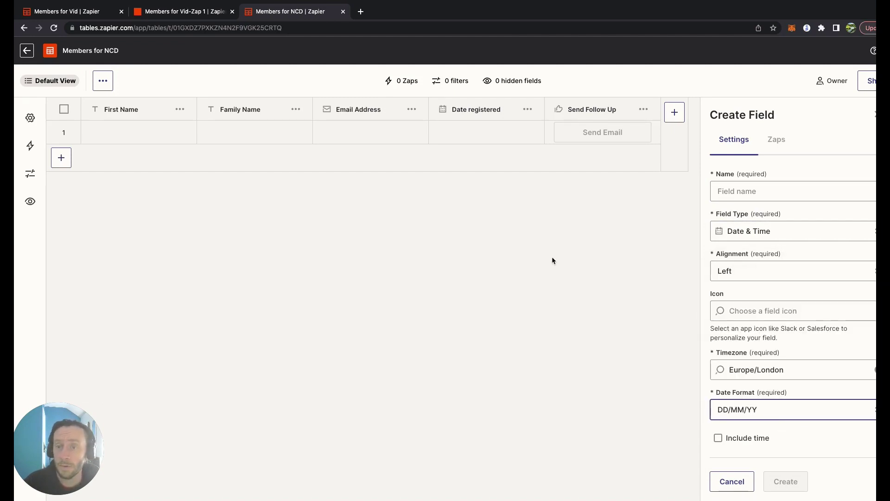
left_click(751, 191)
type("Date Sent")
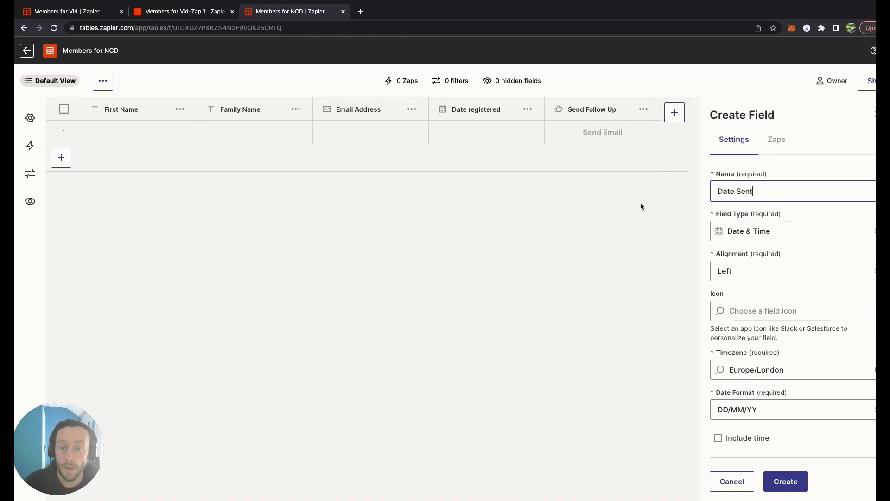
left_click(778, 480)
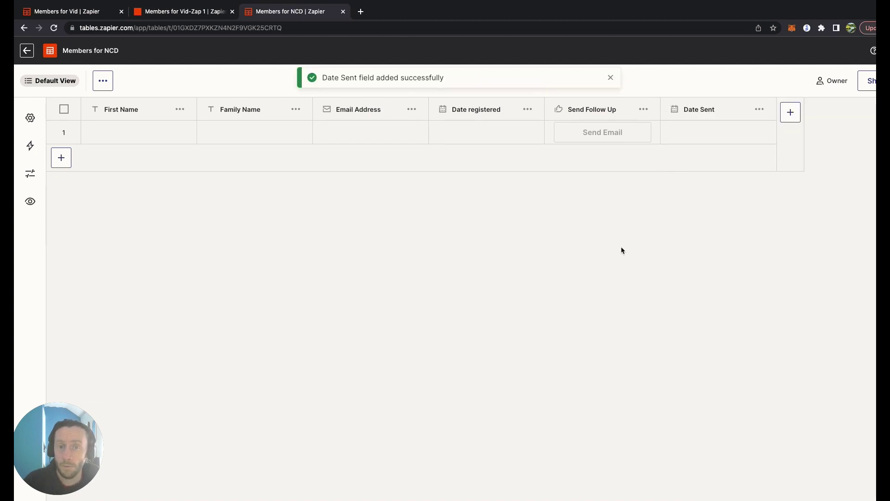
left_click(30, 117)
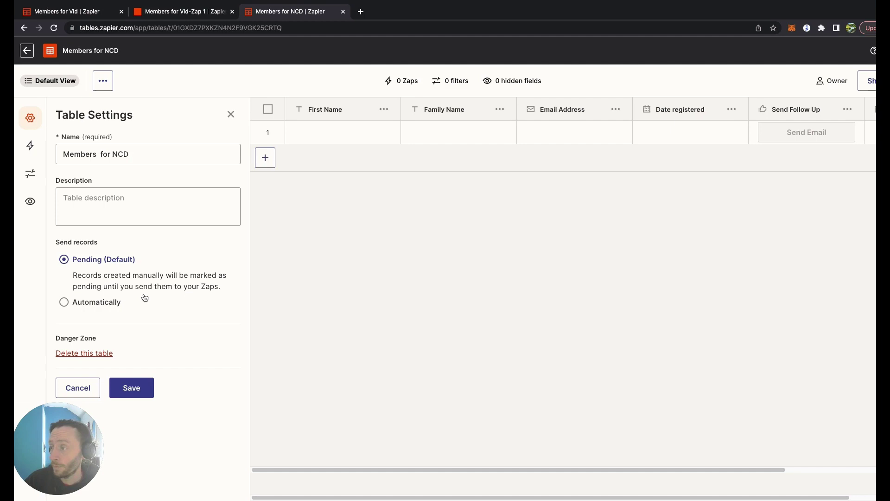
left_click(29, 148)
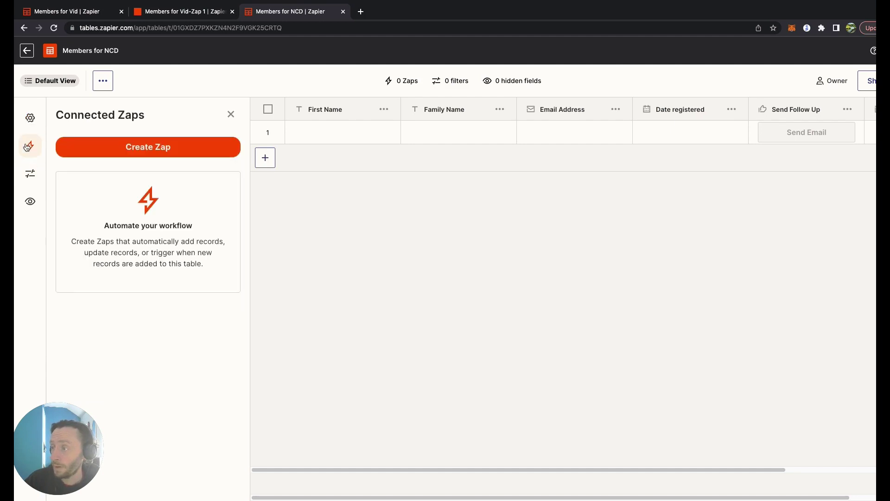
left_click(31, 176)
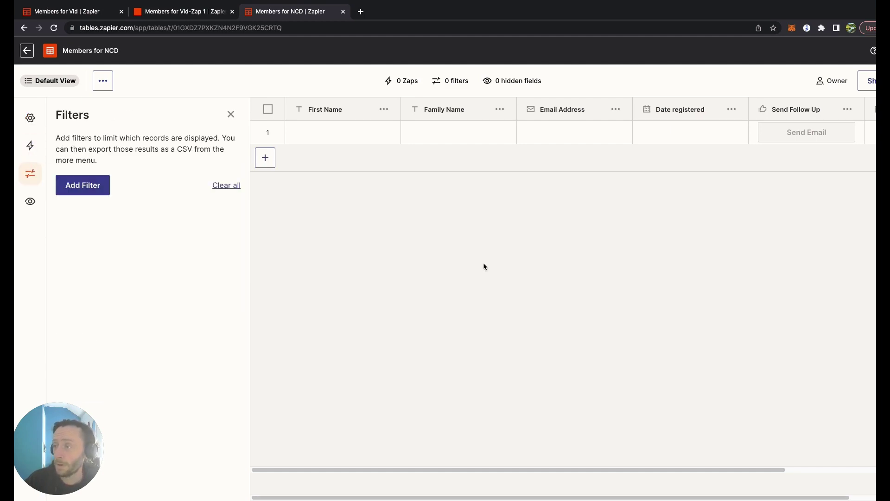
- Enter the member's first name, family name and email in row 1; set Date registered to 06/04/23
left_click(235, 118)
left_click(131, 134)
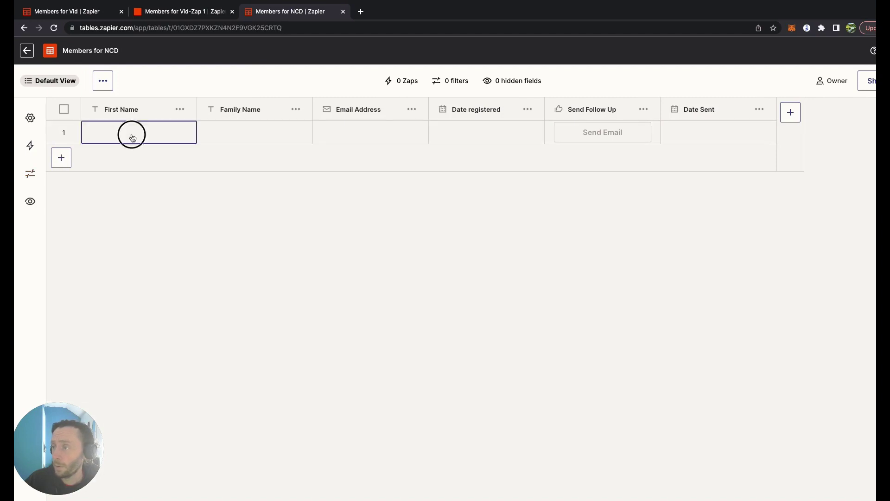
key("Tab")
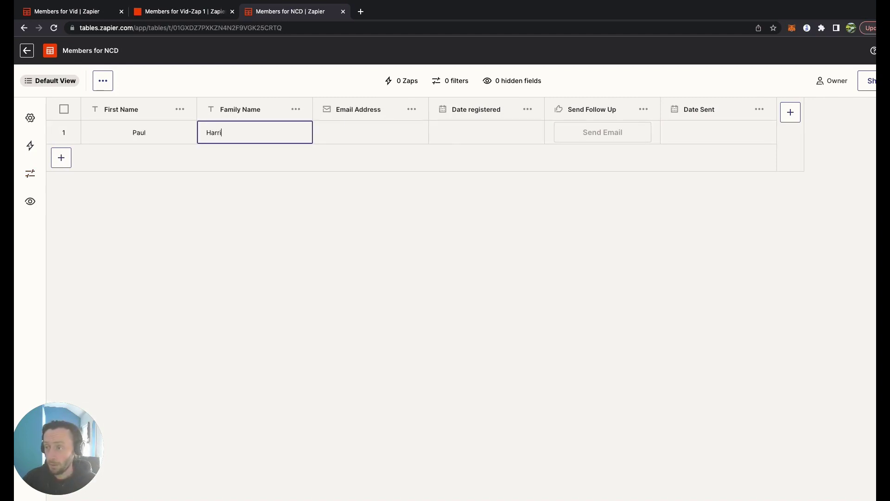
key("Tab")
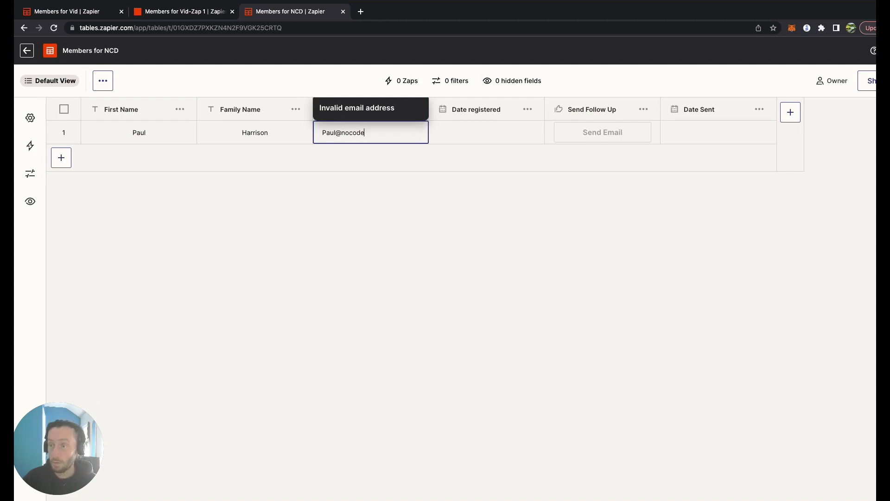
key("Tab")
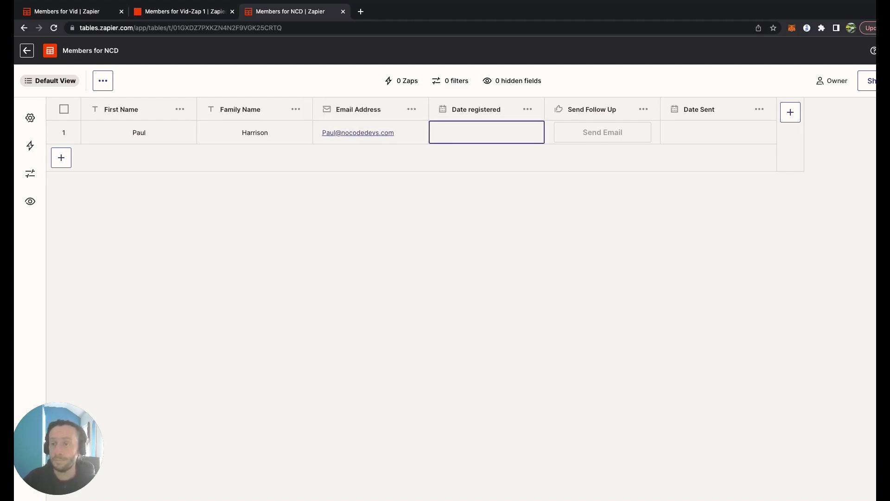
left_click(458, 137)
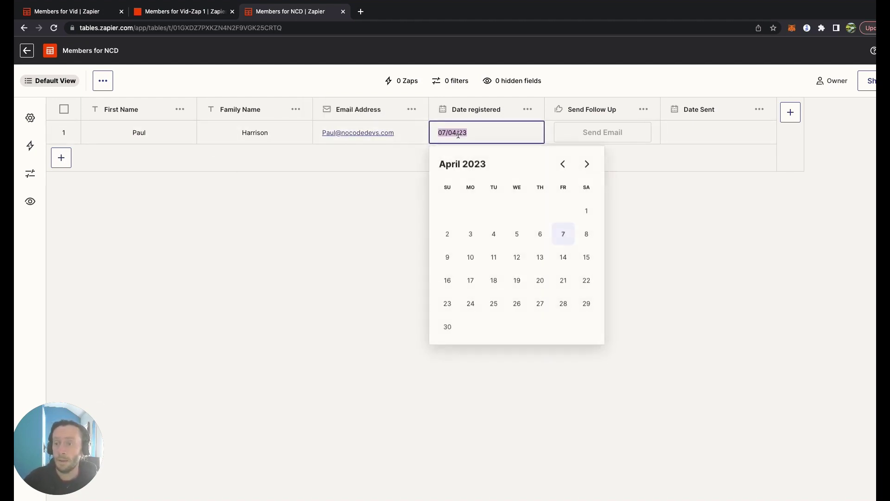
left_click(540, 236)
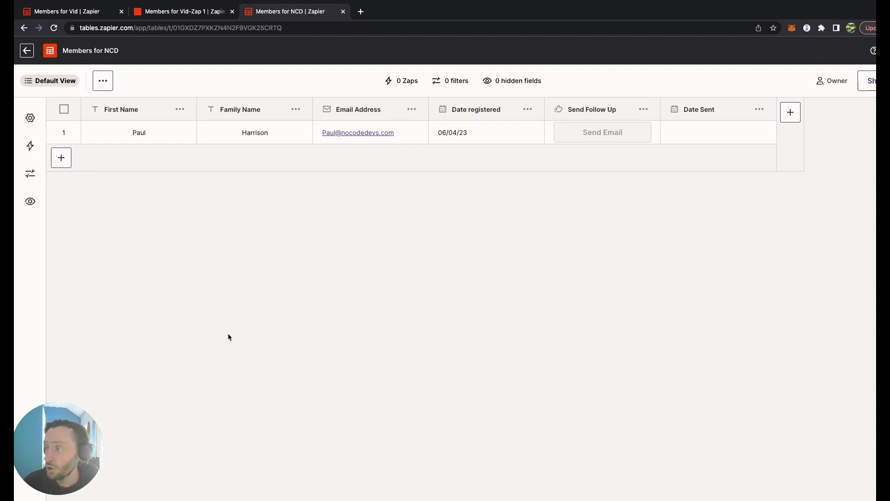
- Open the Zaps sidebar for Members for NCD and attempt to create a blank Zap
left_click(31, 119)
left_click(30, 145)
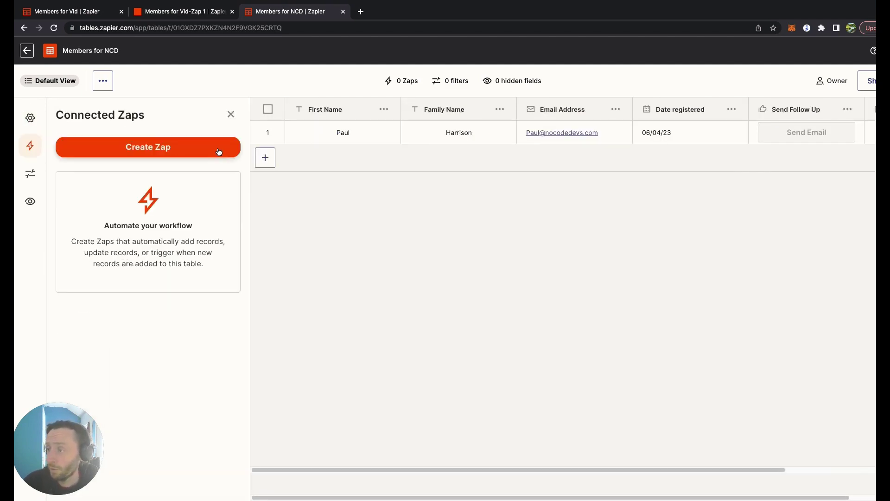
left_click(219, 153)
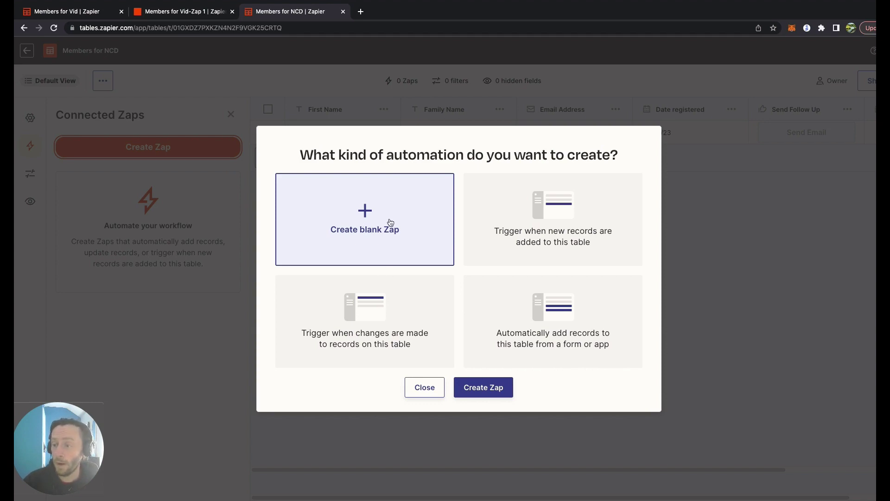
left_click(493, 390)
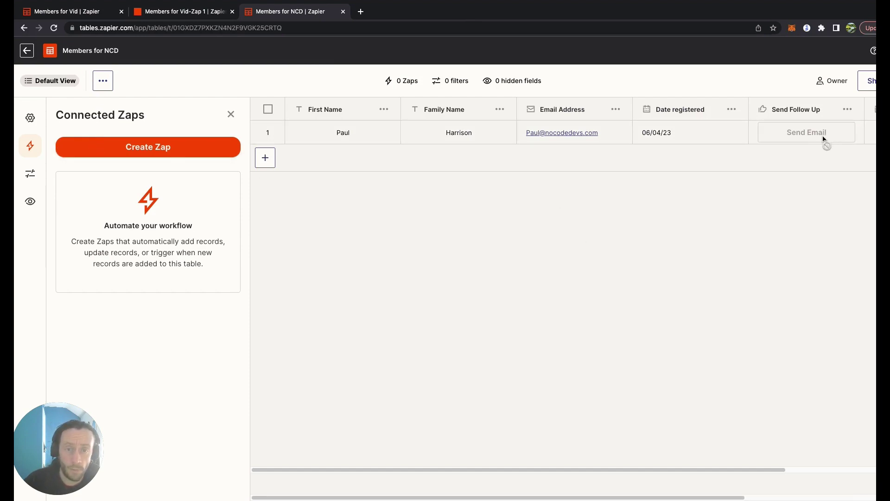
left_click(823, 112)
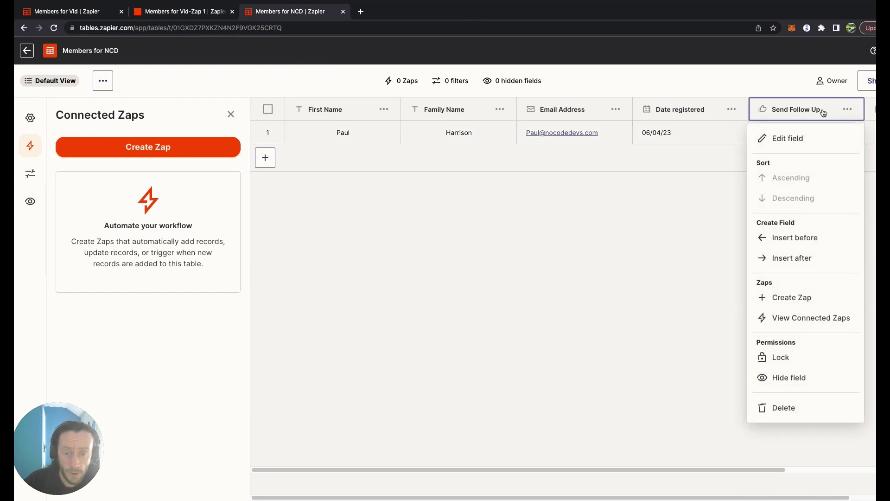
- Create a Zap from the Send Follow Up field's Zaps tab, linking Members for NCD -Zap 1
left_click(795, 297)
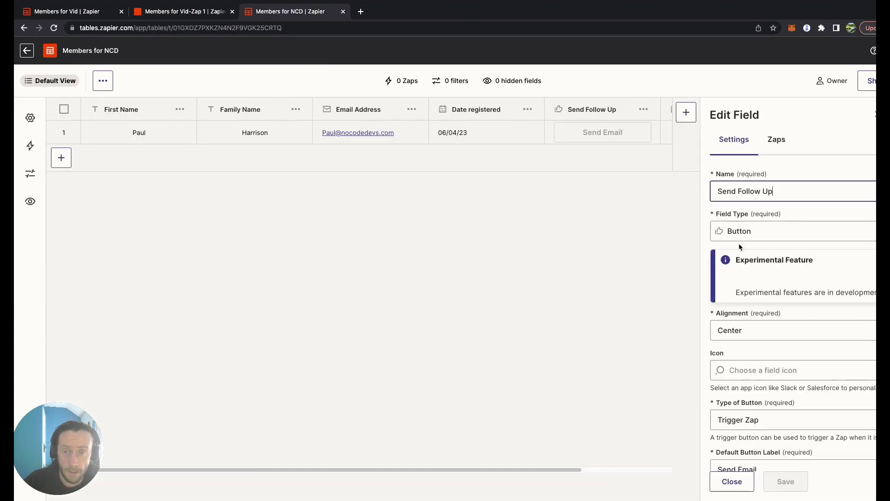
left_click(773, 140)
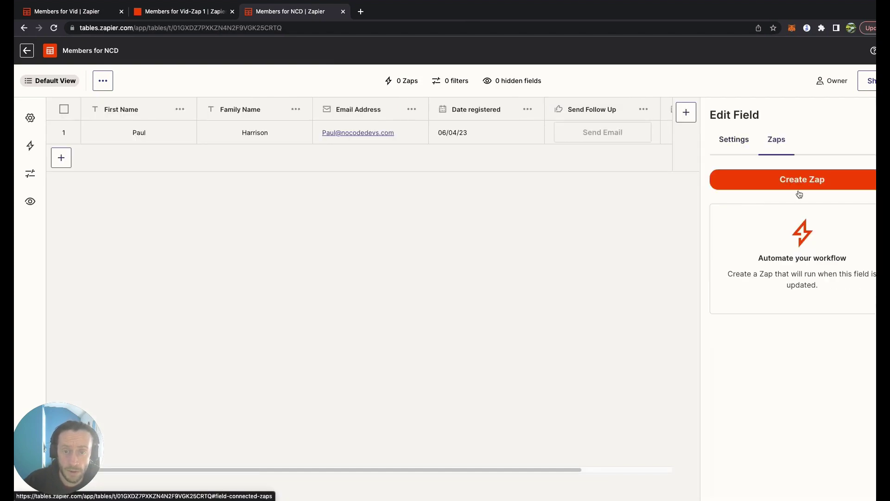
left_click(734, 140)
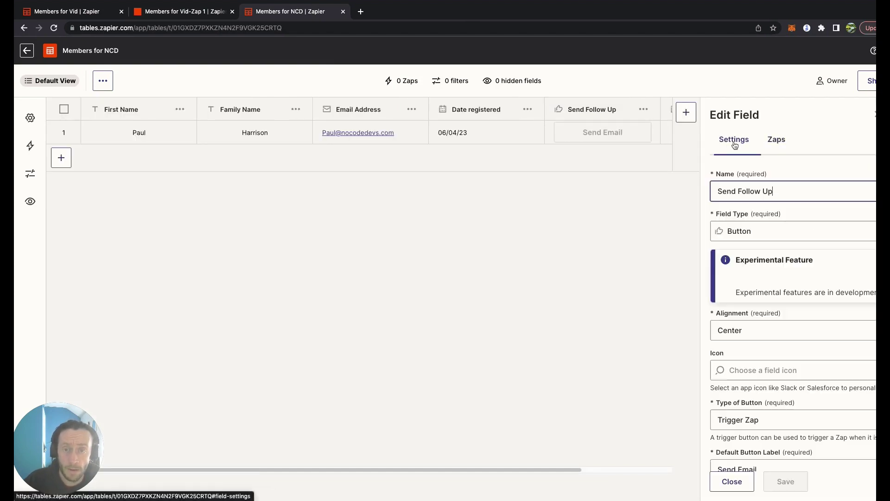
left_click(776, 139)
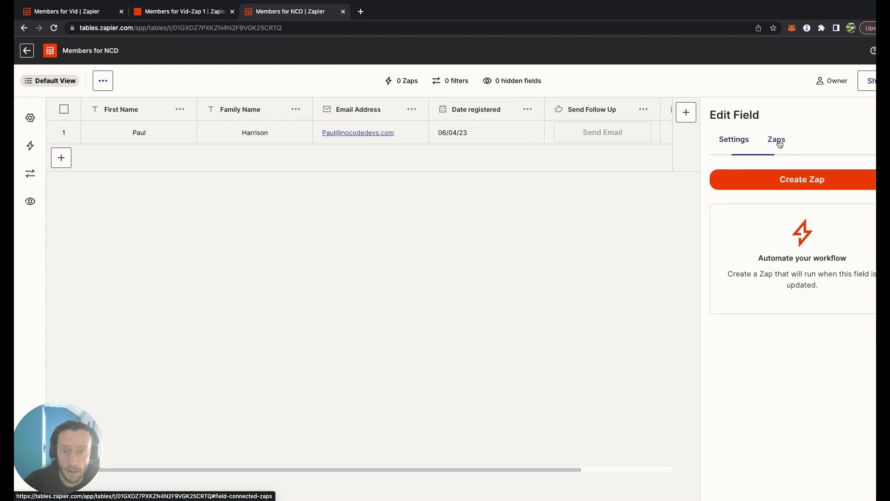
left_click(791, 181)
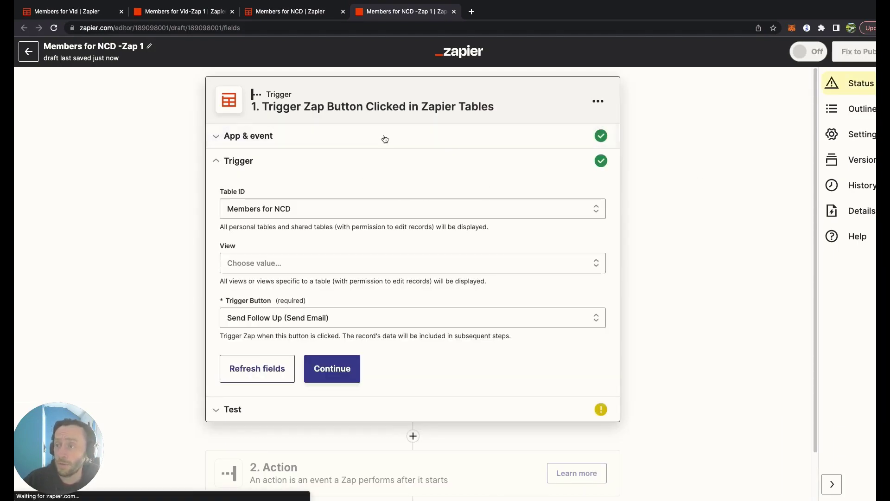
left_click(306, 11)
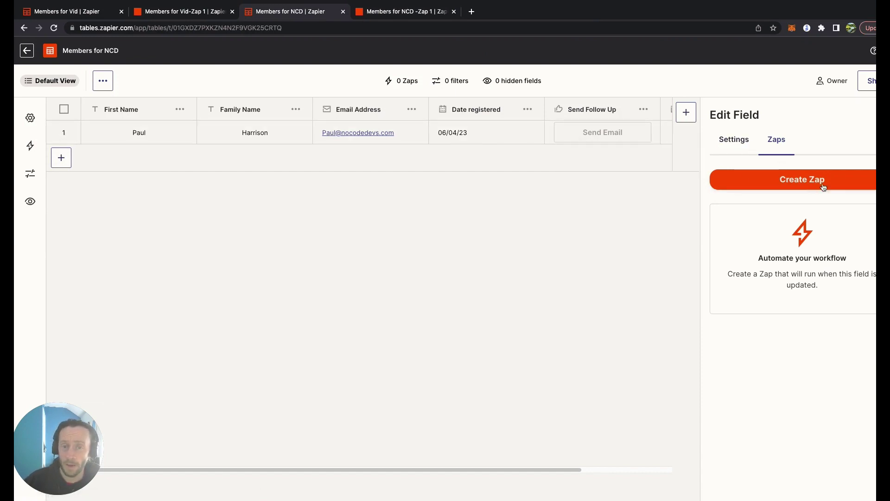
left_click(737, 140)
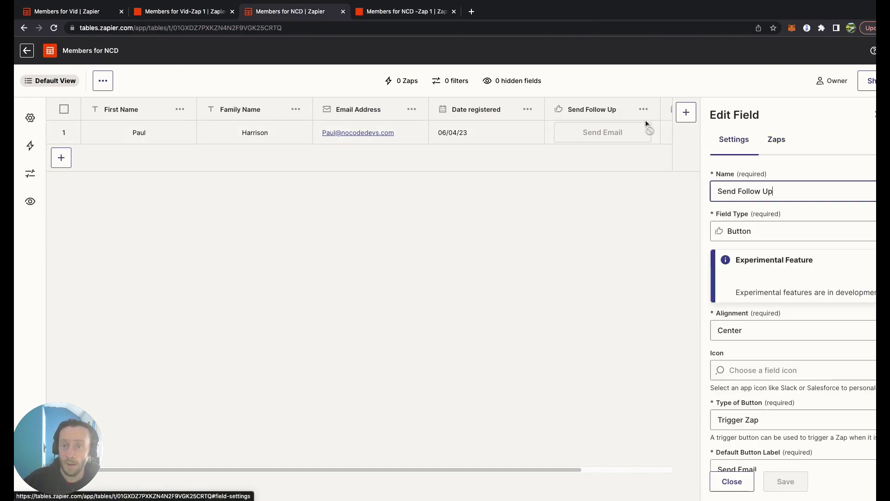
left_click(777, 146)
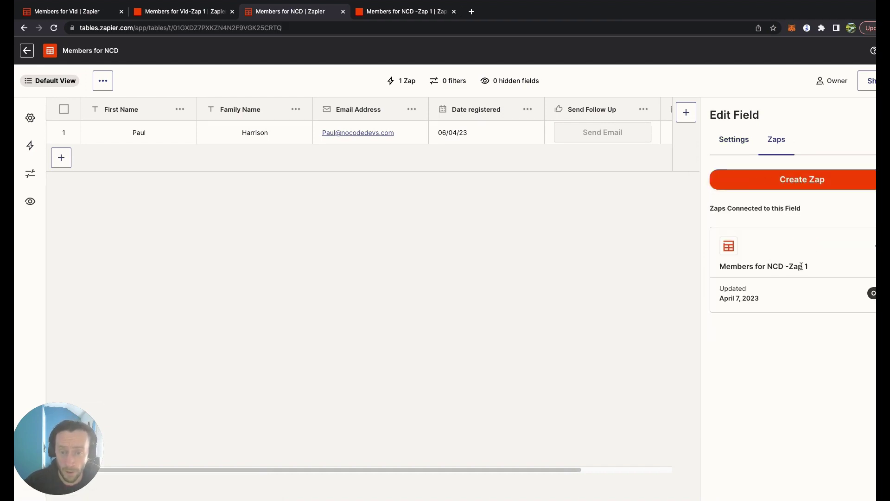
- Open Members for NCD -Zap 1 and confirm its trigger is the Send Follow Up (Send Email) button
left_click(794, 291)
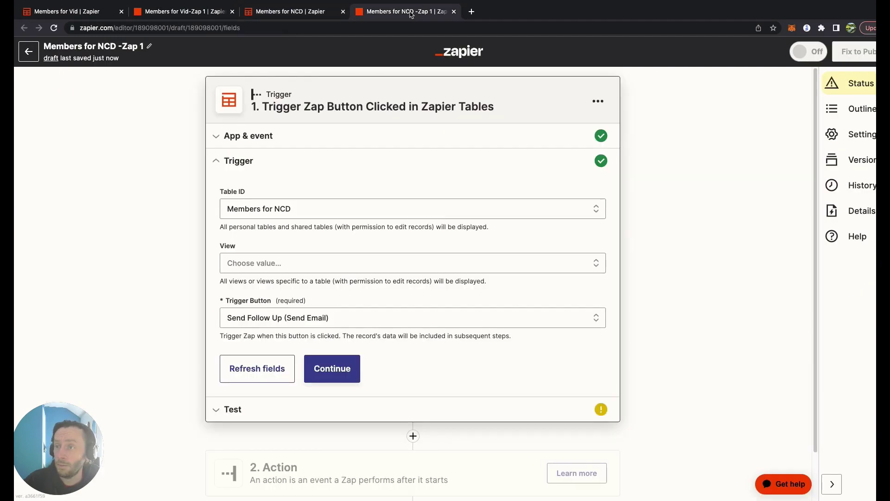
left_click(453, 264)
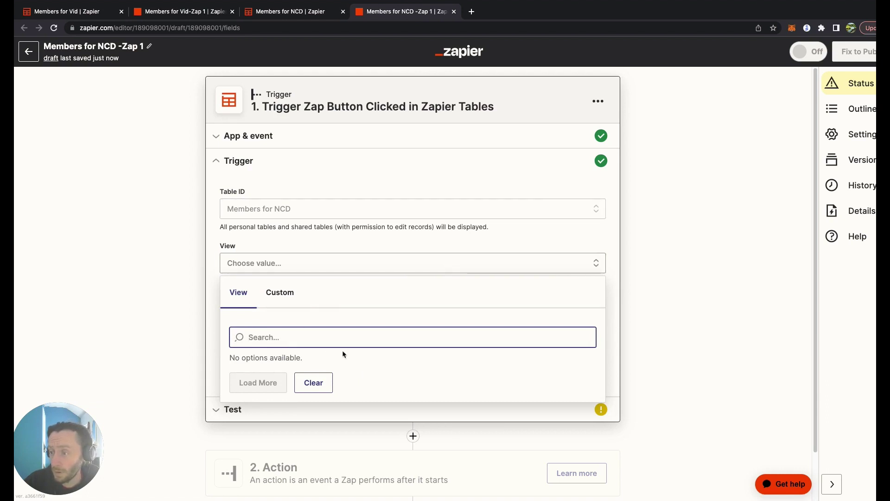
left_click(730, 274)
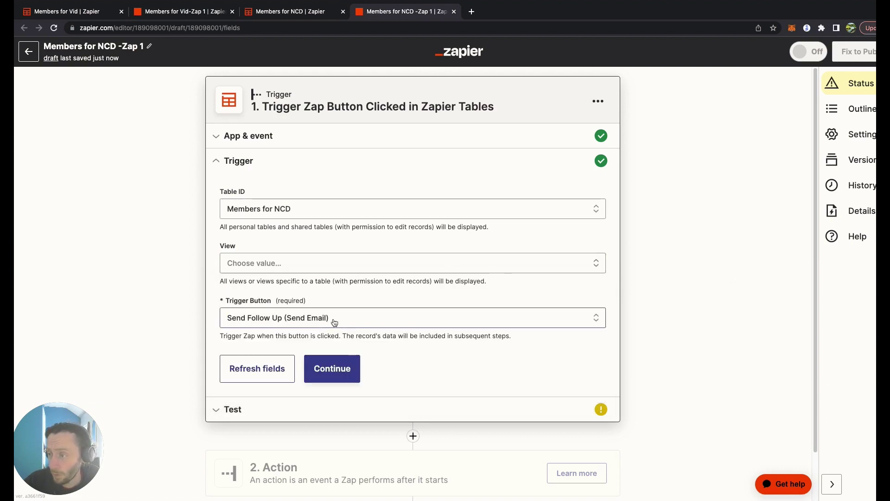
scroll(338, 338, "down", 2)
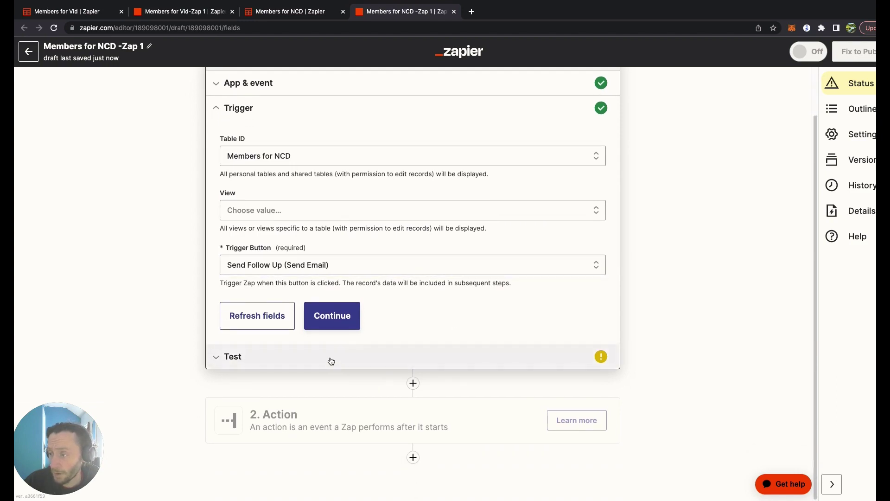
- Run the trigger test so it finds Record A, then continue to the Action step
left_click(331, 361)
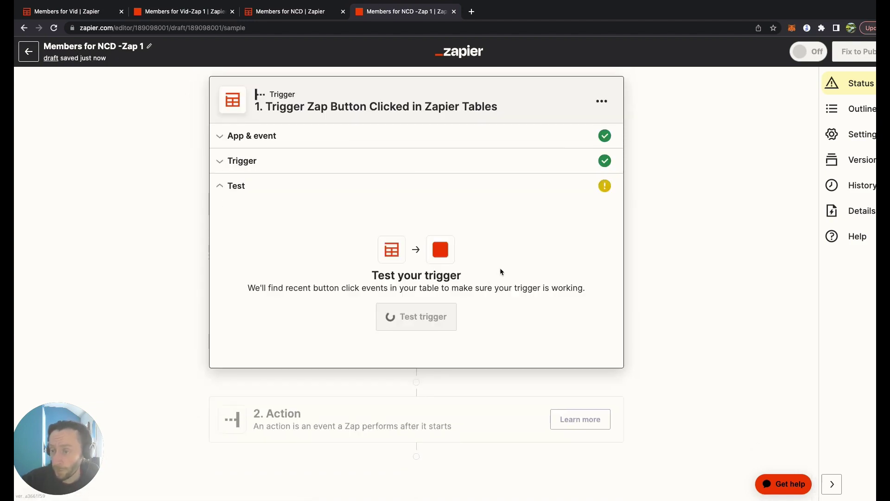
left_click(421, 324)
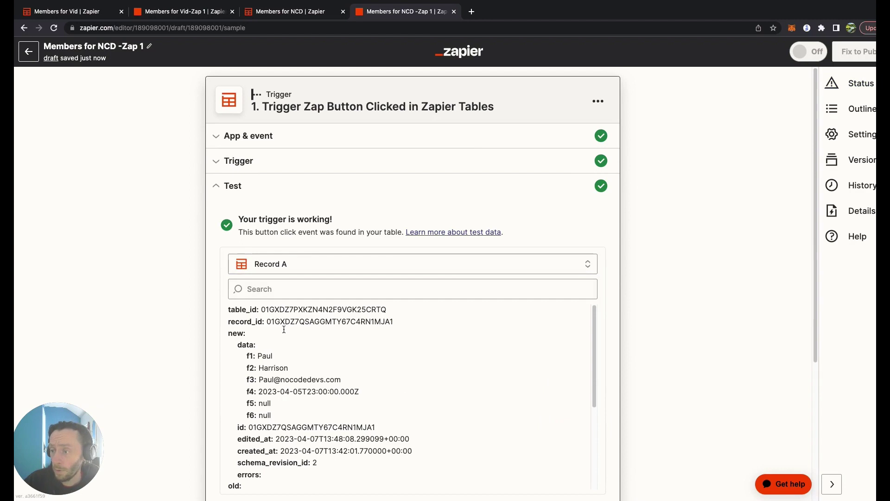
scroll(422, 190, "down", 3)
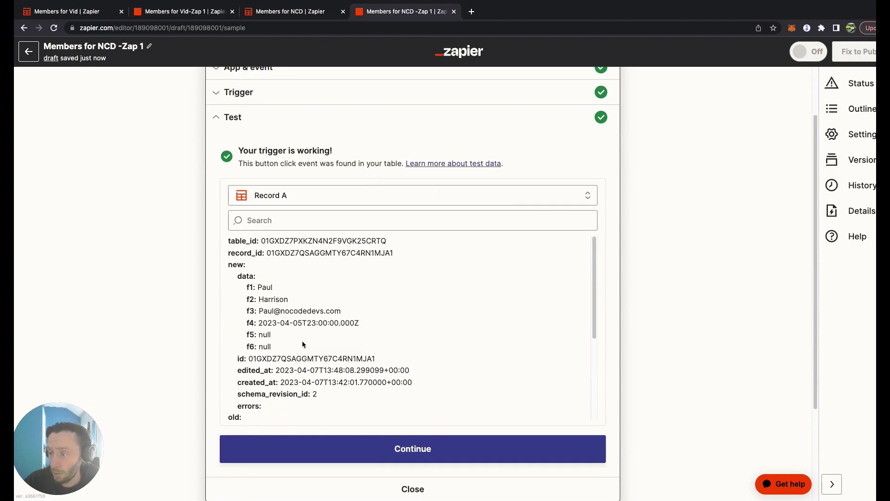
left_click(502, 448)
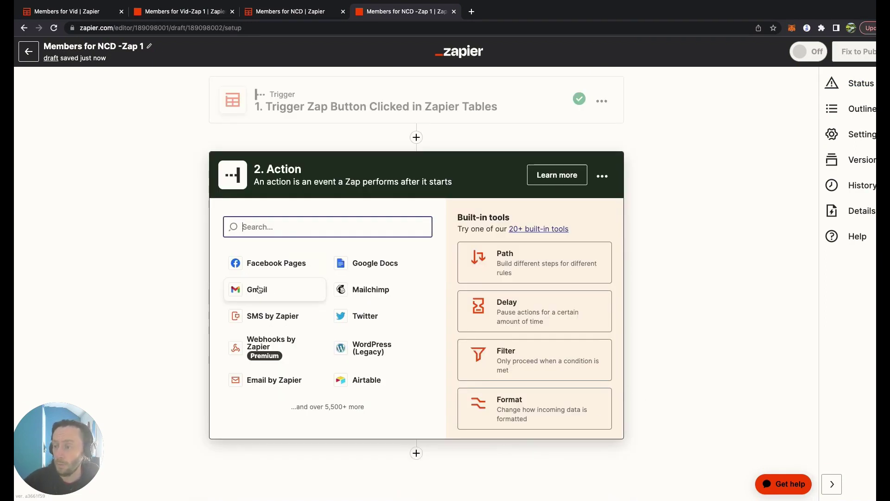
- Set step 2 to Gmail's Send Email event using the connected Gmail account
left_click(259, 289)
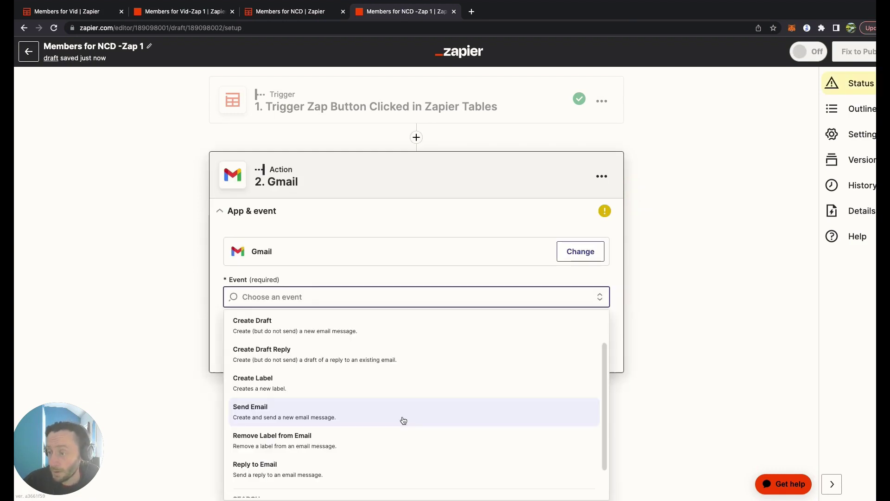
left_click(402, 415)
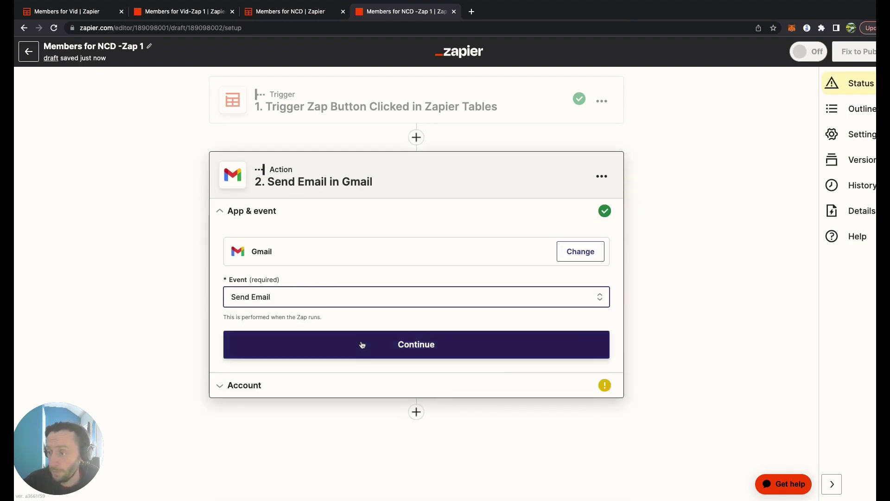
left_click(357, 344)
left_click(323, 370)
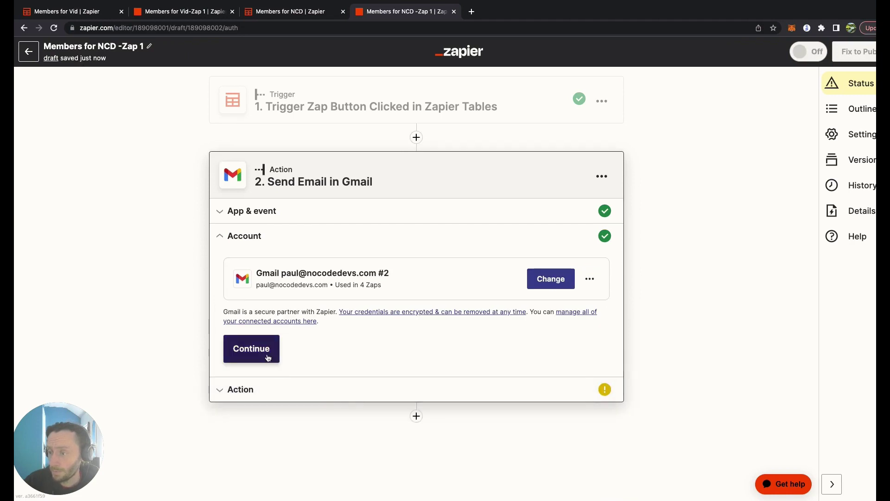
- Fill the email's To field with the trigger record's Email Address value
left_click(268, 358)
left_click(318, 230)
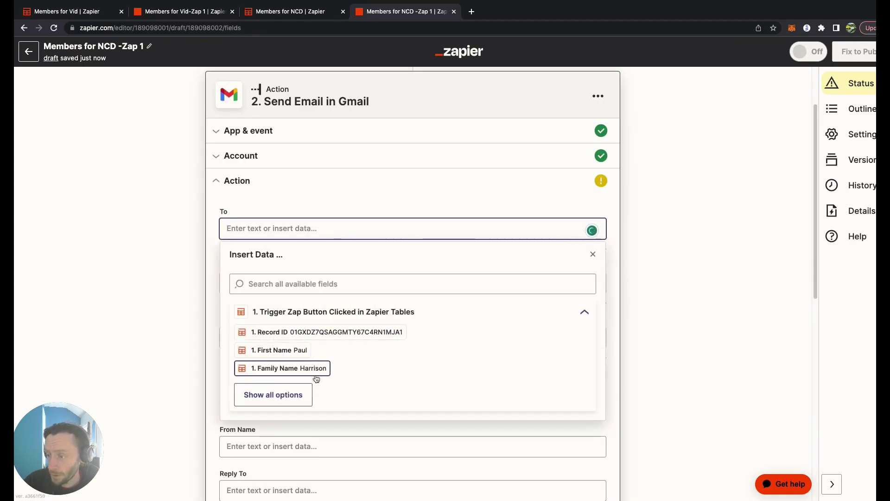
left_click(304, 394)
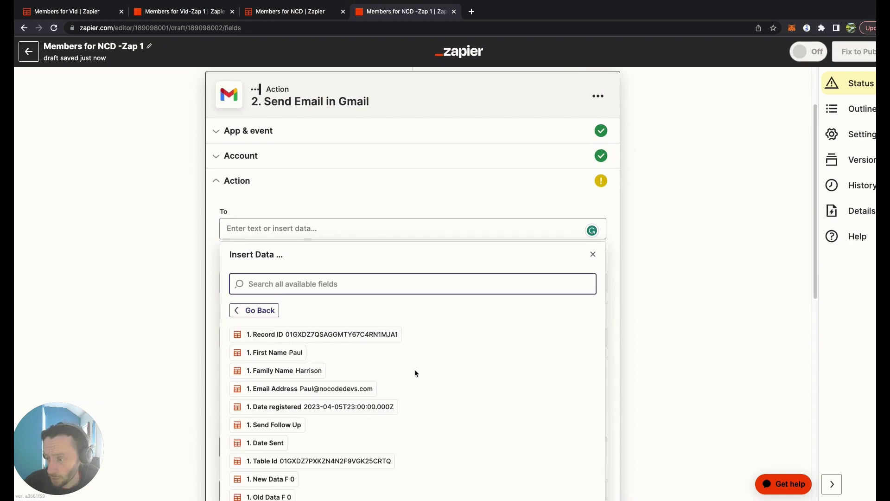
scroll(443, 329, "down", 3)
scroll(436, 320, "down", 1)
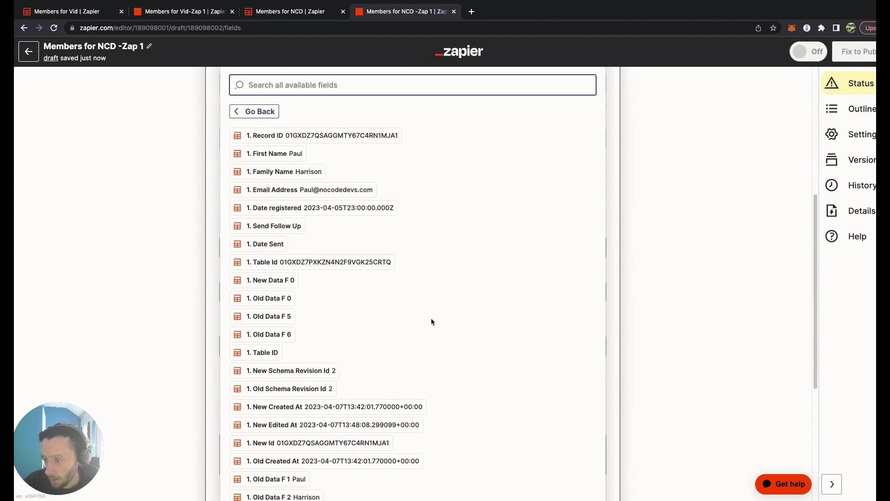
left_click(353, 173)
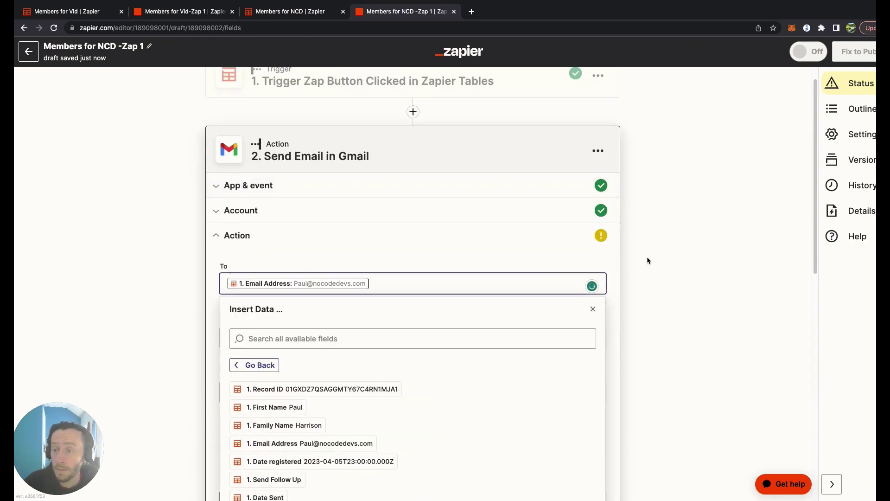
left_click(694, 261)
scroll(364, 285, "down", 5)
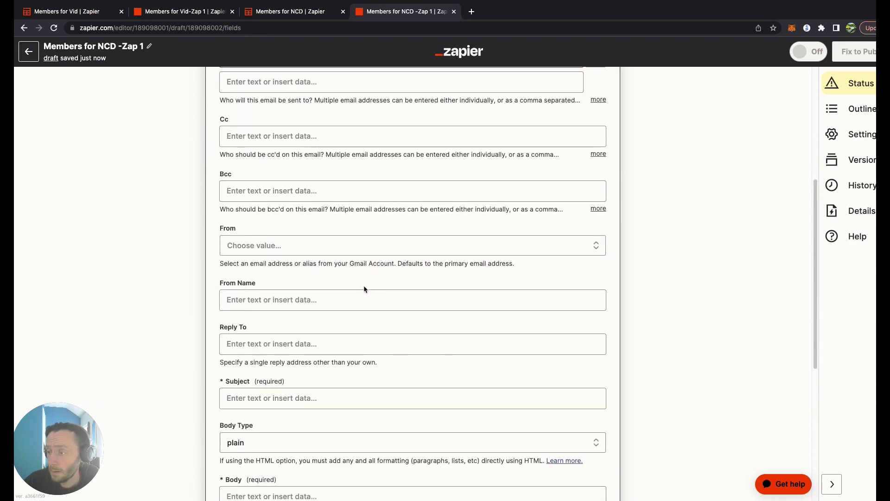
- Write 'Welcome' and a 'You are awesome' line with the First Name and Family Name fields
type("Welcome Email")
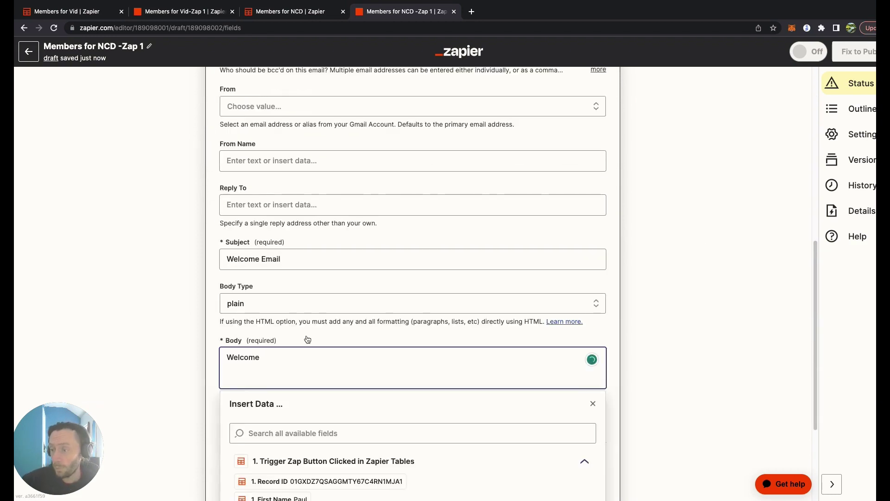
scroll(347, 342, "down", 3)
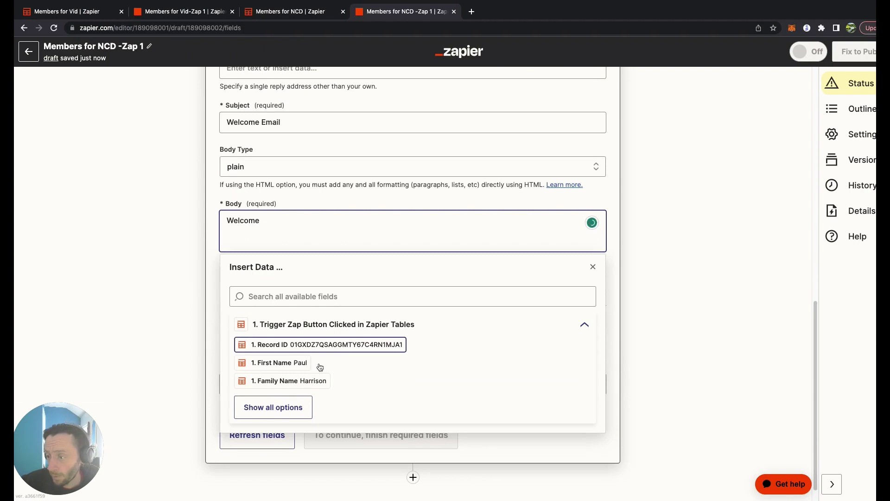
left_click(302, 366)
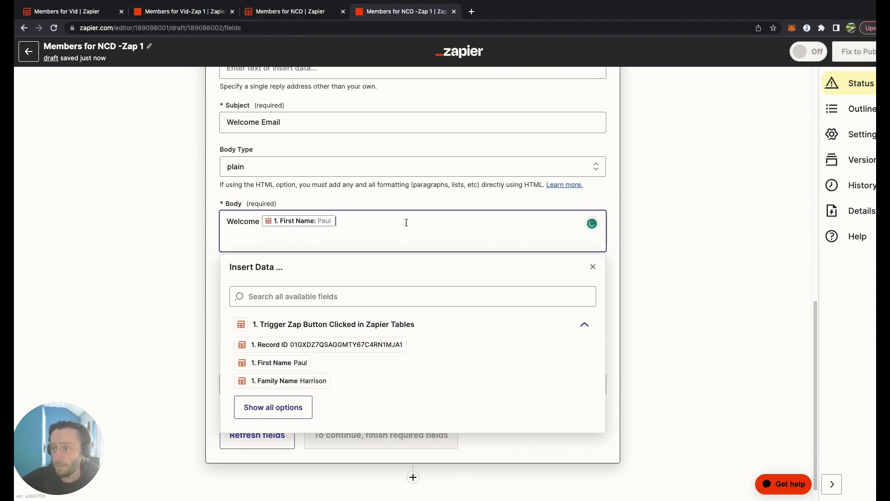
key("Return")
type("You are awesome")
left_click(306, 366)
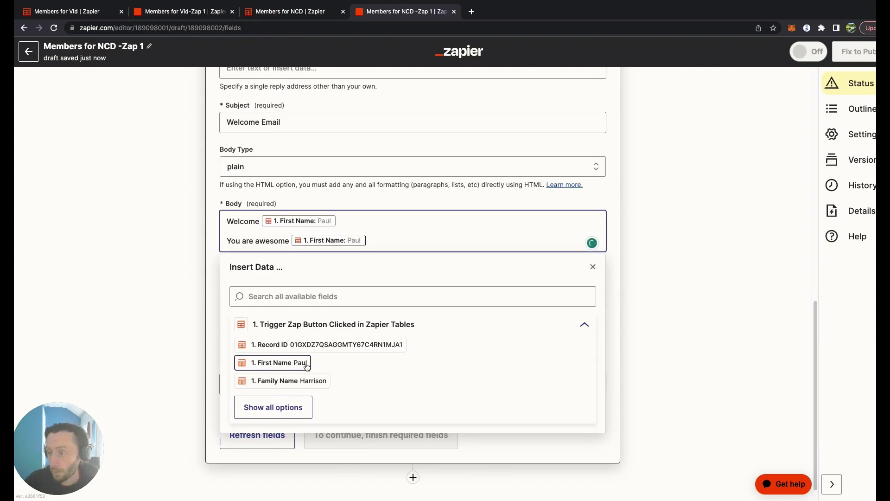
left_click(306, 380)
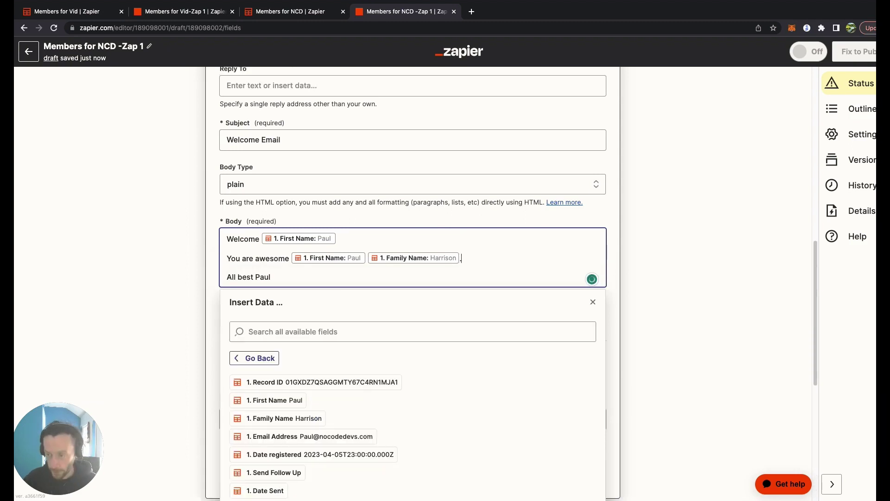
- Add a line about signing up for the webinar, ending with the Date registered value
type("Yoi")
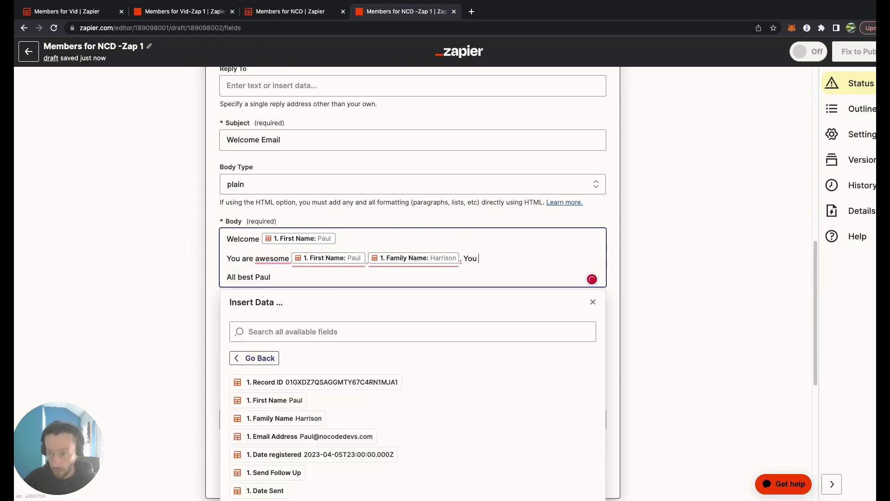
type("signed uo")
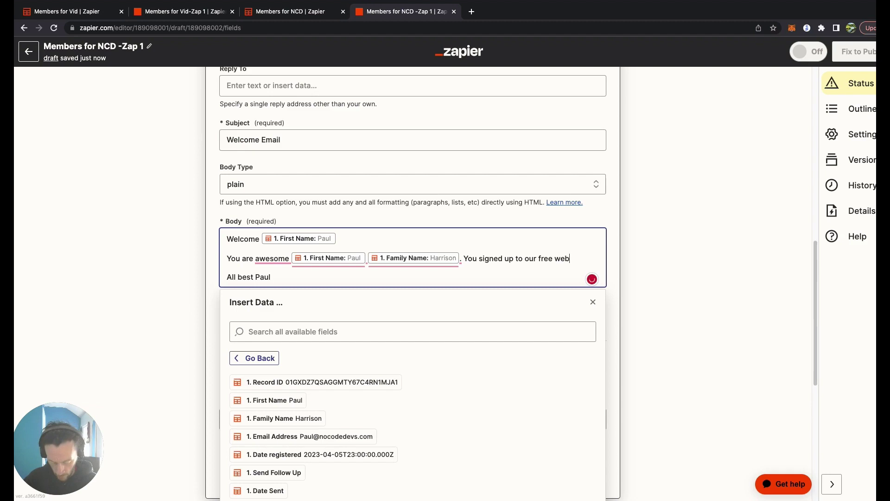
key("BackSpace")
key("BackSpace")
key("BackSpace")
type("nar on the")
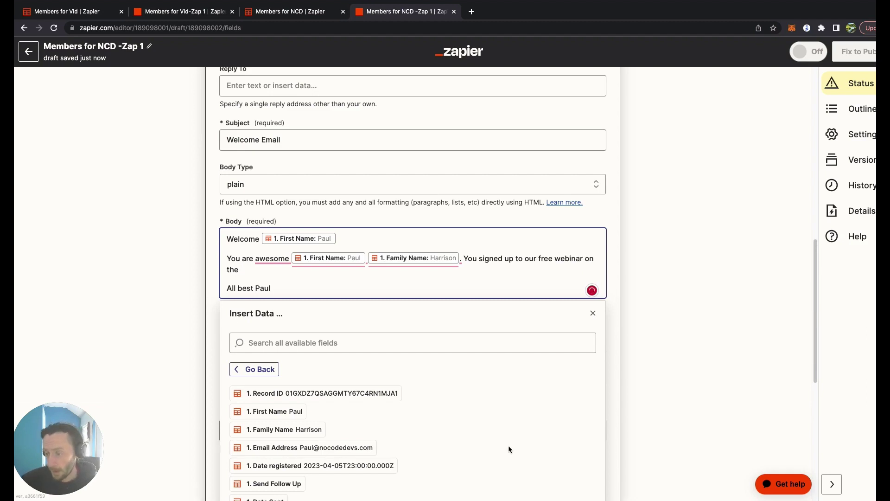
scroll(427, 413, "down", 3)
left_click(394, 385)
left_click(744, 275)
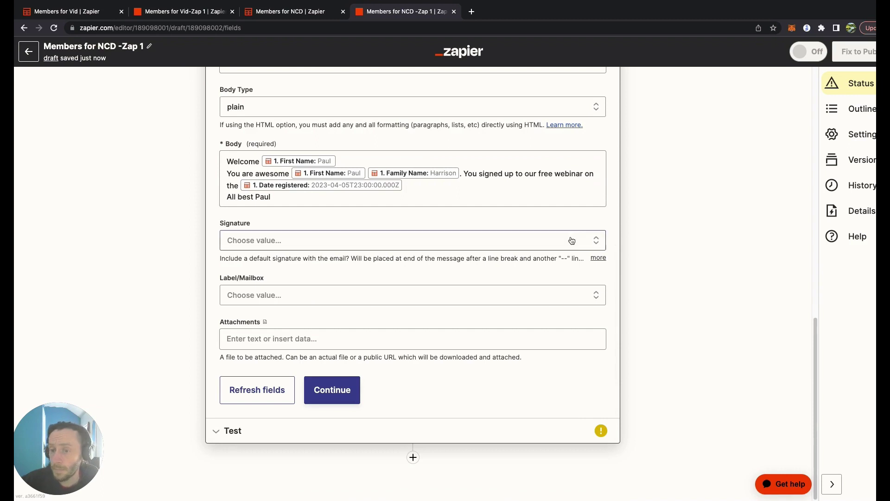
left_click(368, 297)
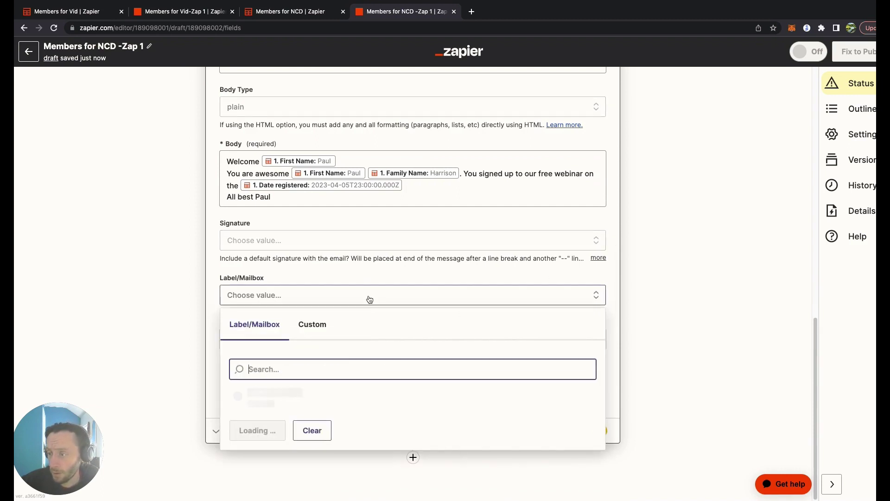
- Leave the mailbox label unset, send a test Welcome Email, and add a step after it
left_click(630, 240)
left_click(346, 397)
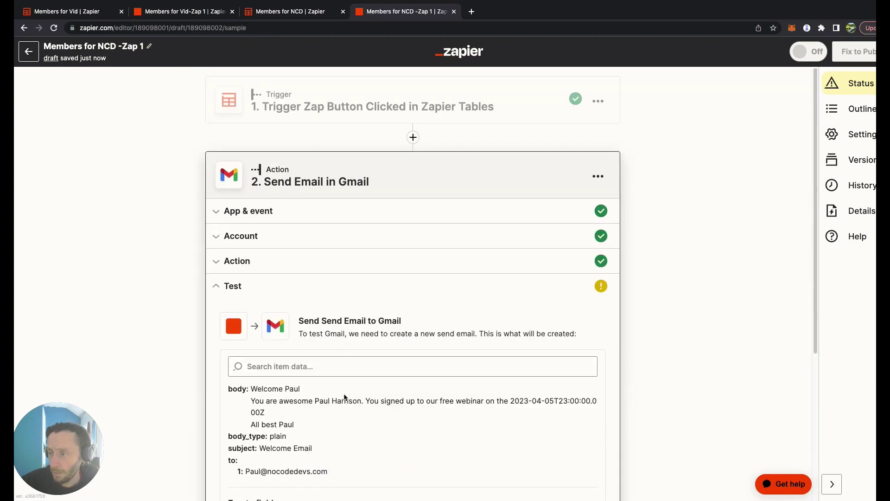
left_click(315, 421)
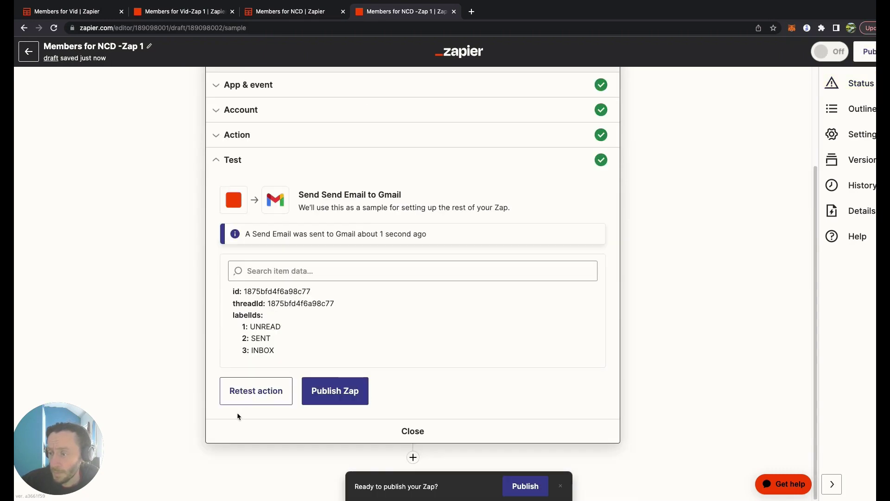
left_click(413, 457)
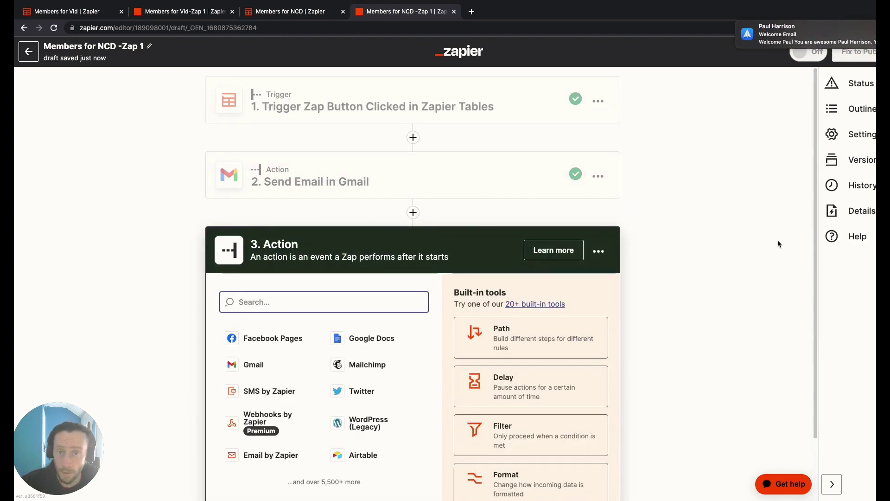
- Search step 3's apps for 'zap' and scroll to the Zapier Tables entries
scroll(686, 257, "down", 2)
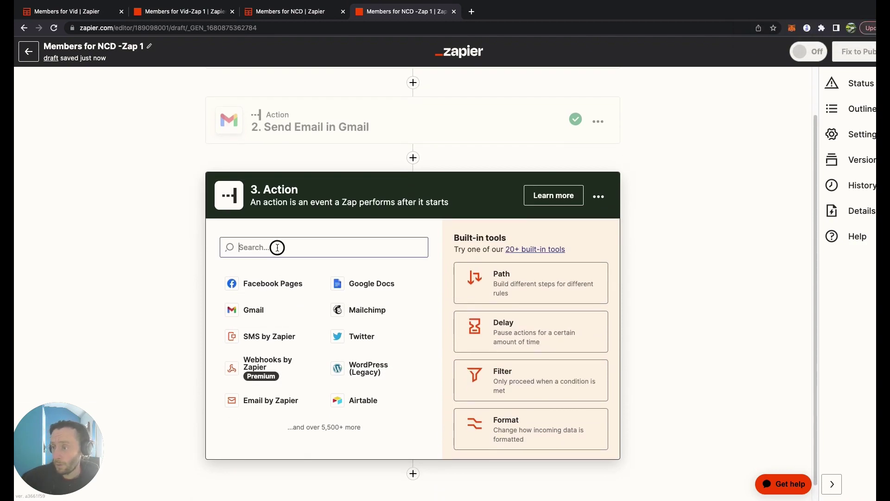
left_click(277, 248)
type("zapier")
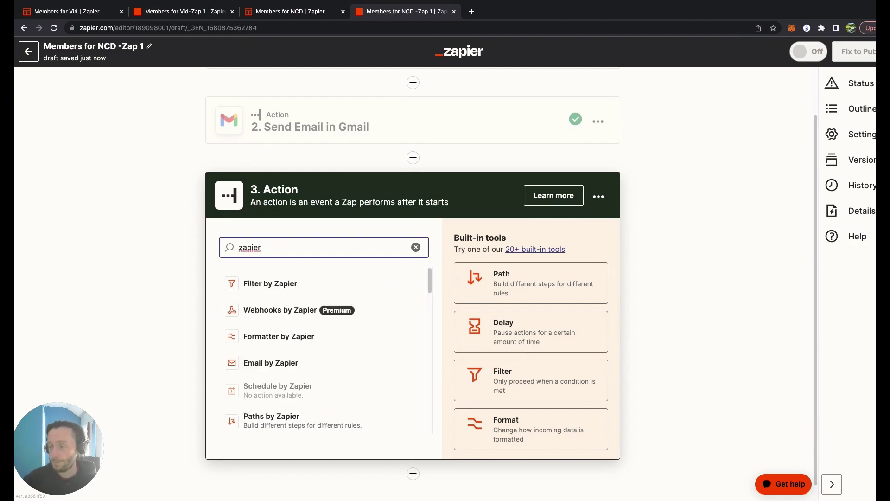
scroll(342, 352, "down", 5)
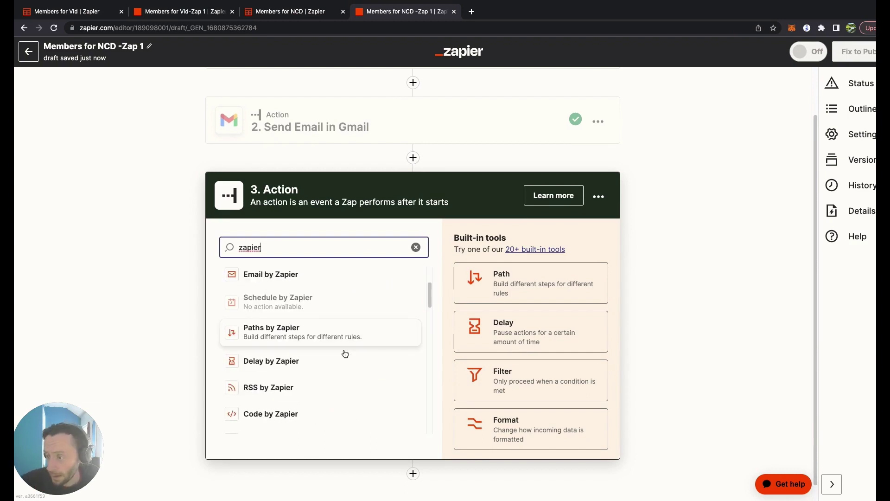
scroll(347, 355, "down", 5)
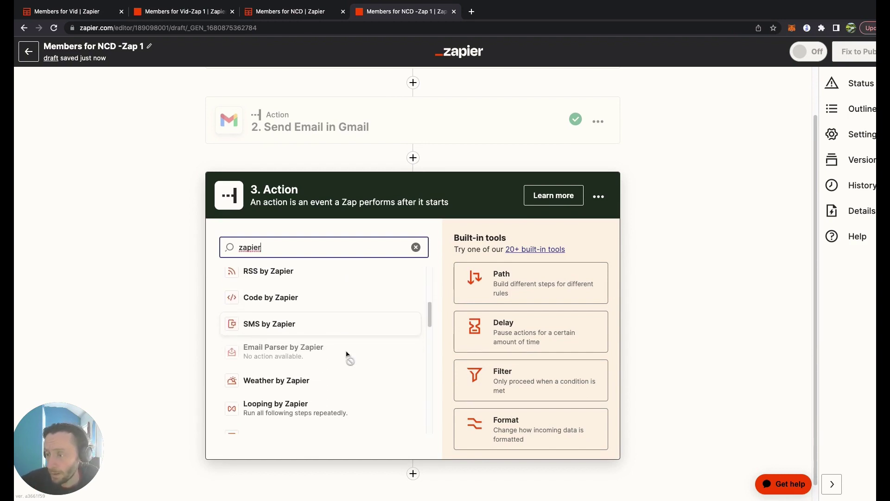
scroll(347, 354, "down", 10)
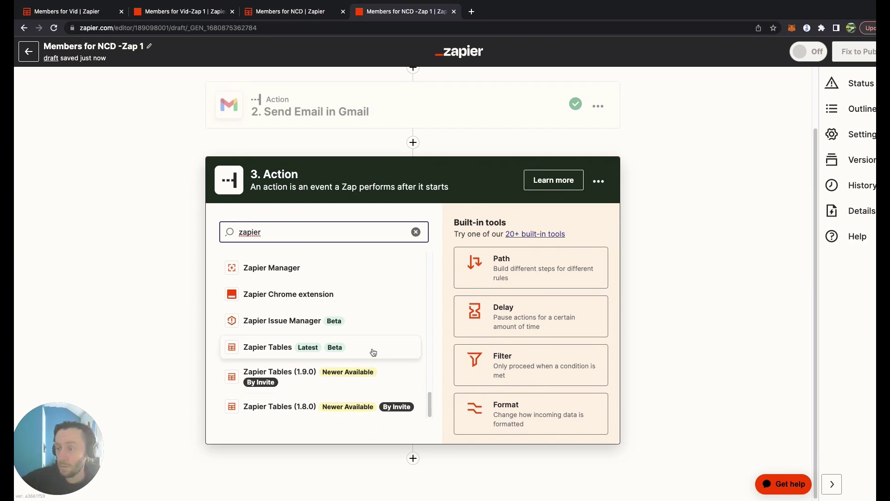
- Choose Zapier Tables with the Update Record event and continue to its action fields
left_click(374, 381)
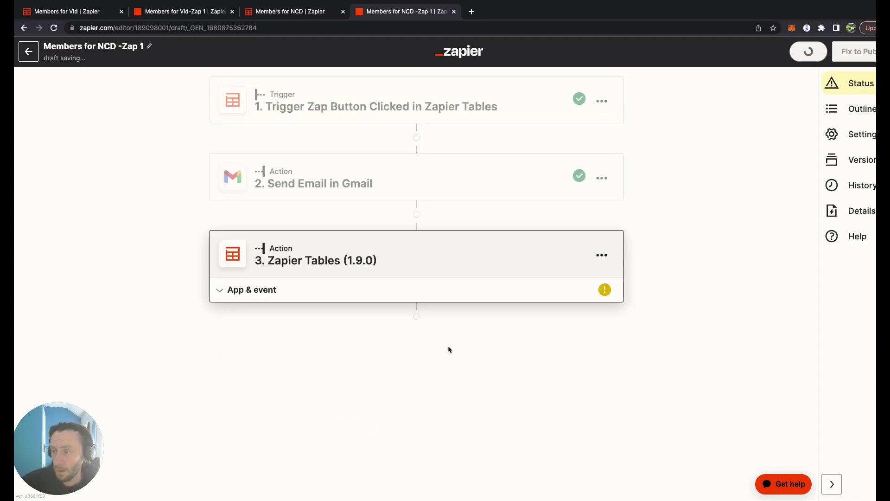
left_click(340, 364)
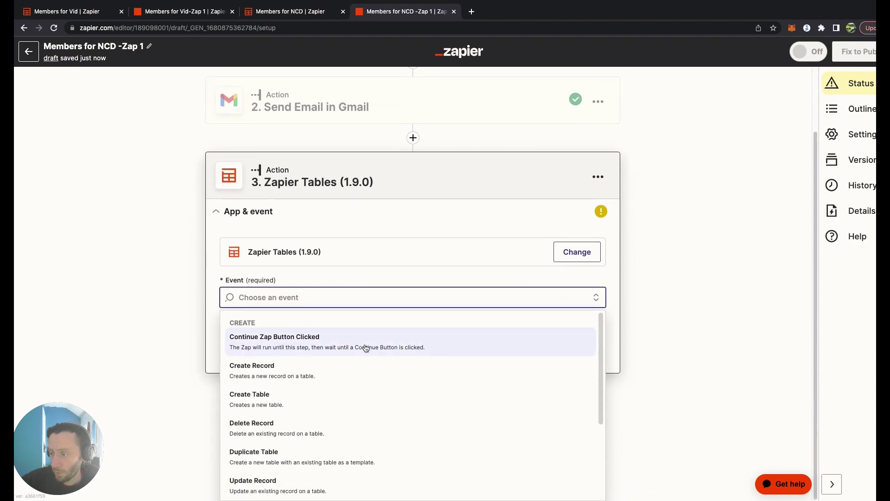
scroll(384, 384, "down", 2)
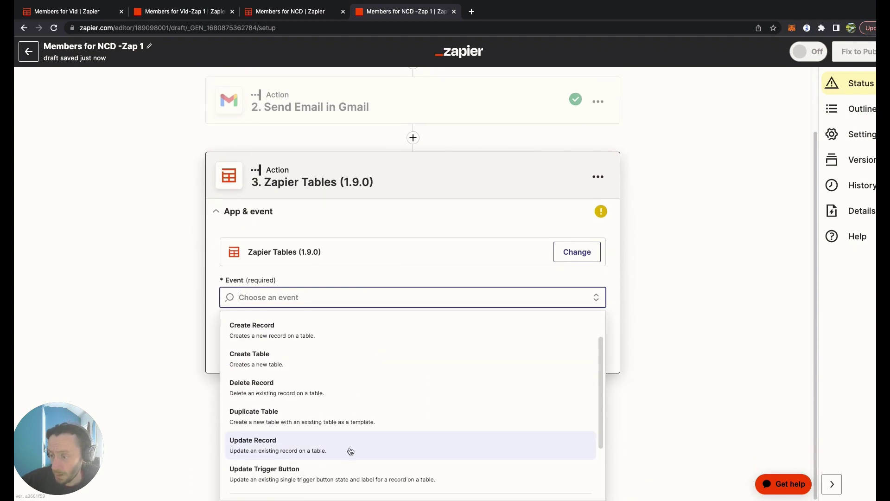
left_click(350, 445)
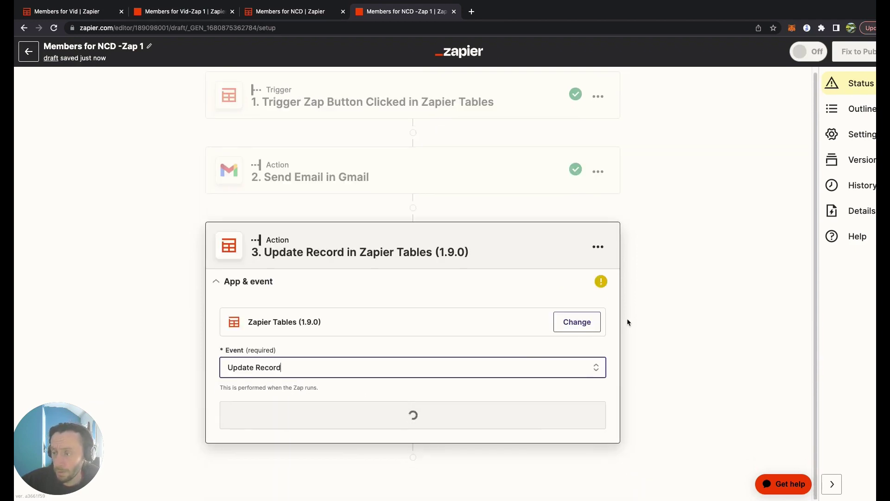
left_click(438, 399)
left_click(411, 312)
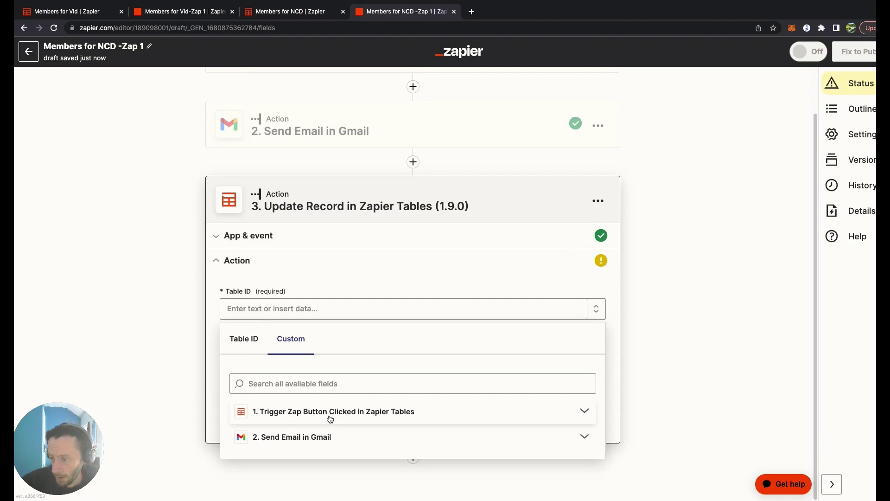
- Set Table ID to the trigger step's Table Id value
left_click(330, 419)
scroll(419, 388, "down", 5)
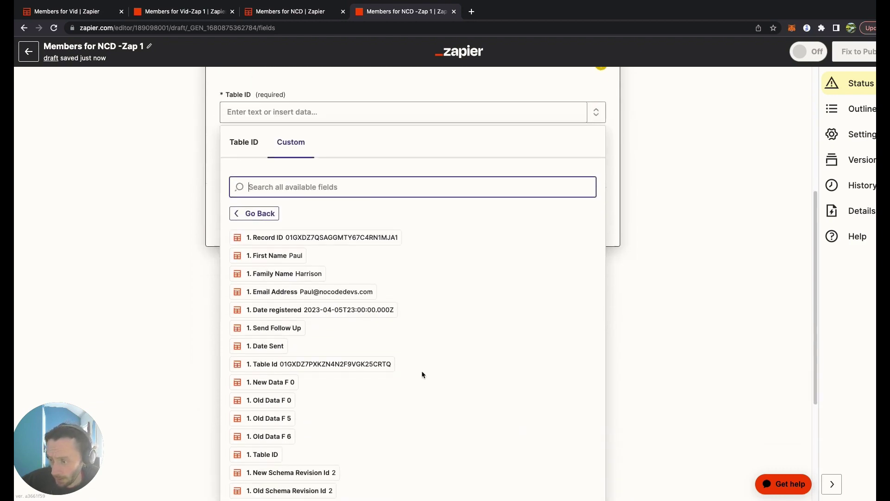
left_click(319, 348)
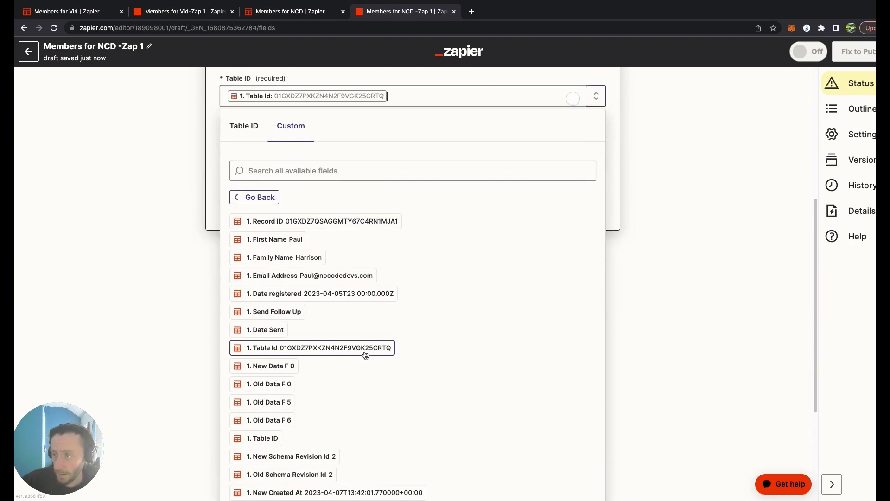
left_click(660, 274)
scroll(352, 273, "down", 2)
- Set Record ID to the trigger step's Record ID value
left_click(348, 271)
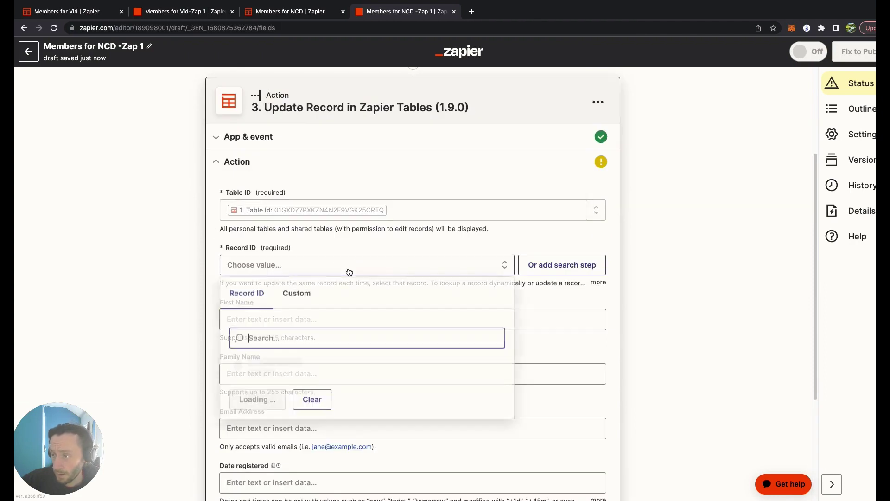
left_click(299, 297)
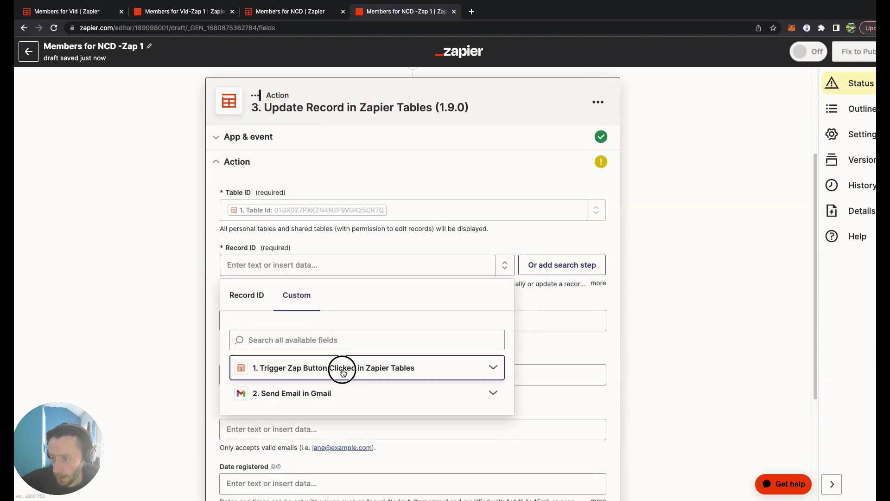
left_click(342, 368)
left_click(313, 391)
left_click(699, 296)
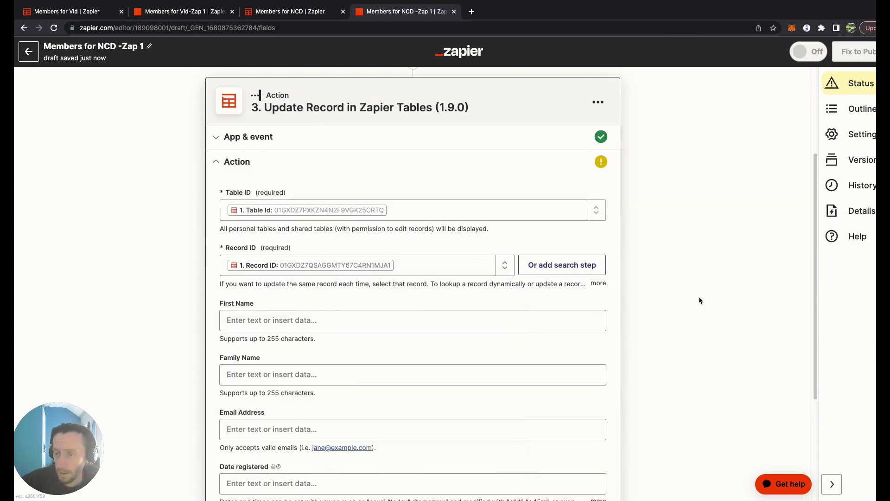
- Copy 'today' from the help text and paste it into the Date Sent field
scroll(699, 296, "down", 5)
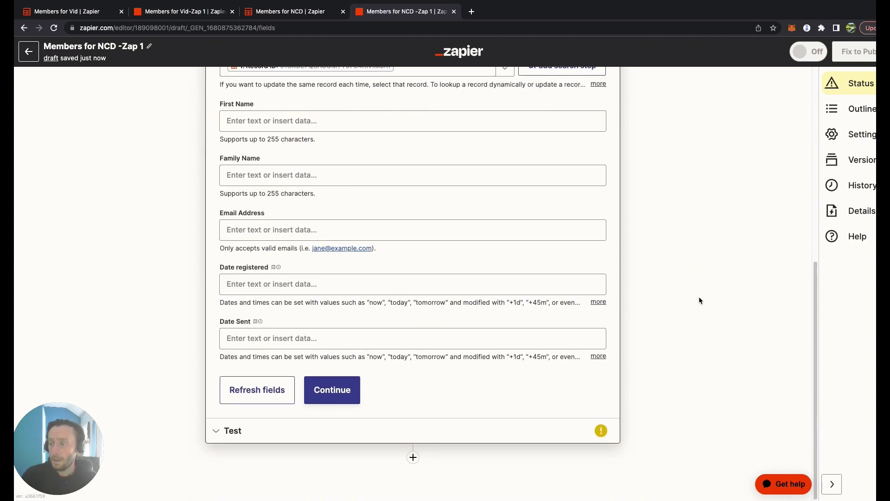
left_click(362, 338)
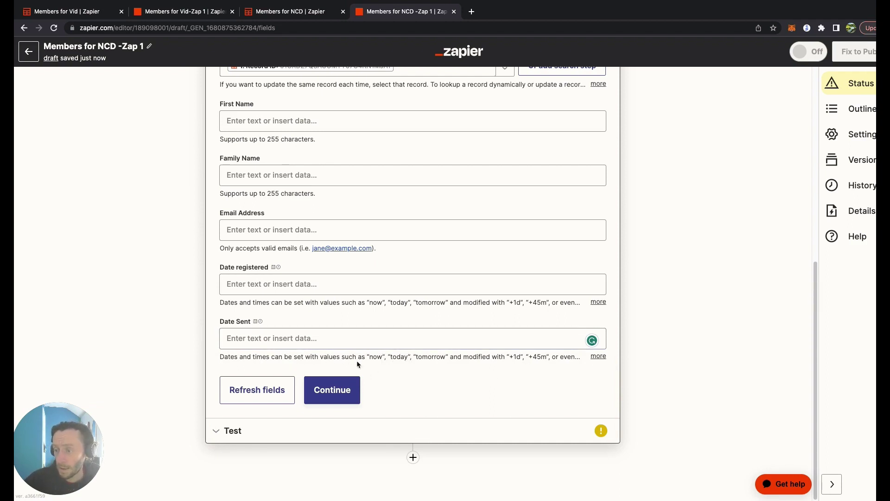
left_click_drag(410, 355, 388, 356)
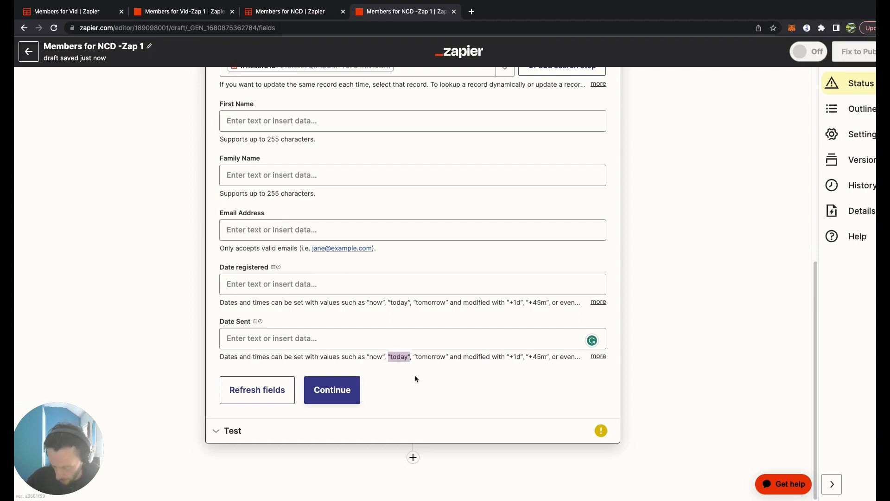
key("ctrl+c")
left_click(529, 344)
key("ctrl+v")
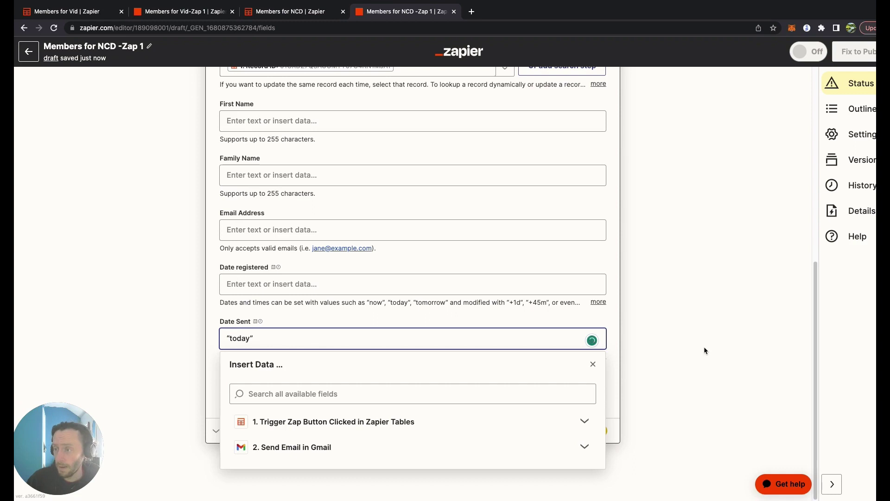
left_click(705, 349)
scroll(697, 344, "up", 3)
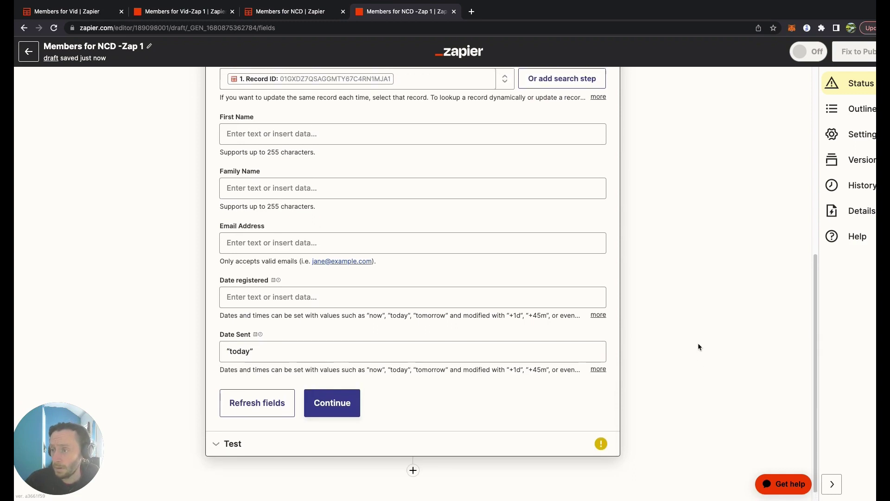
- Glance at the Members for NCD table, then run the Update Record test
left_click(281, 12)
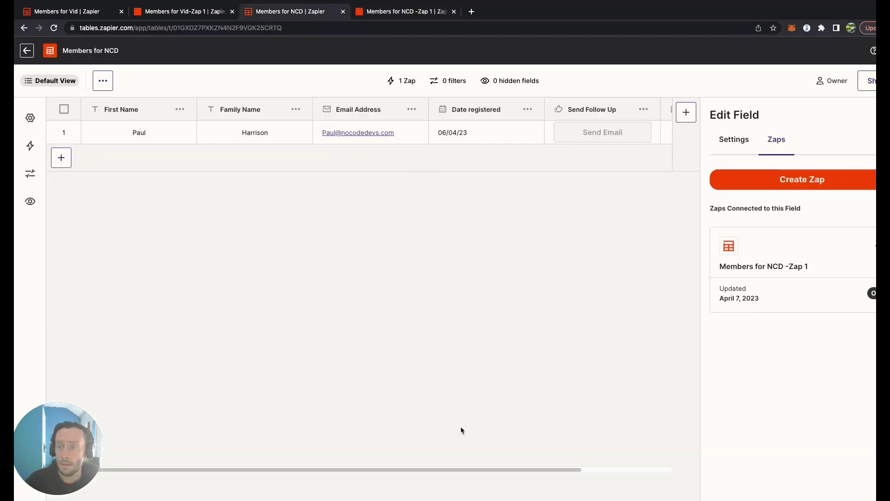
left_click_drag(493, 465, 616, 468)
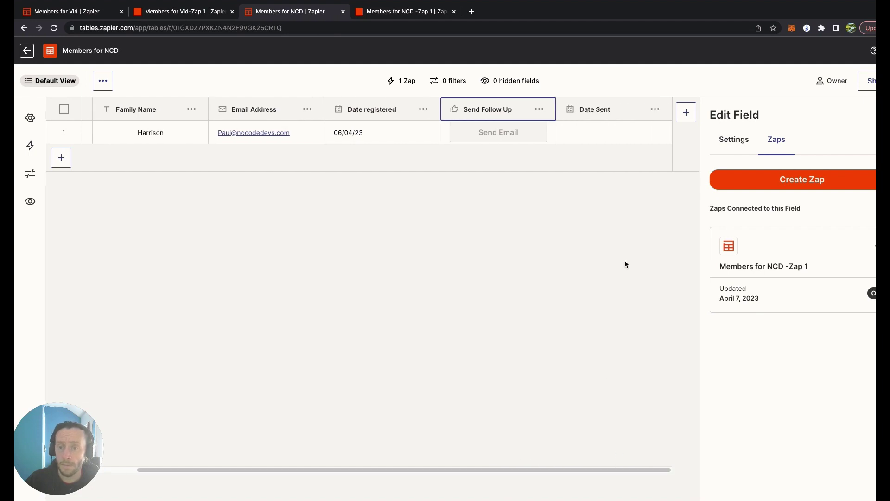
left_click(373, 13)
scroll(556, 290, "down", 5)
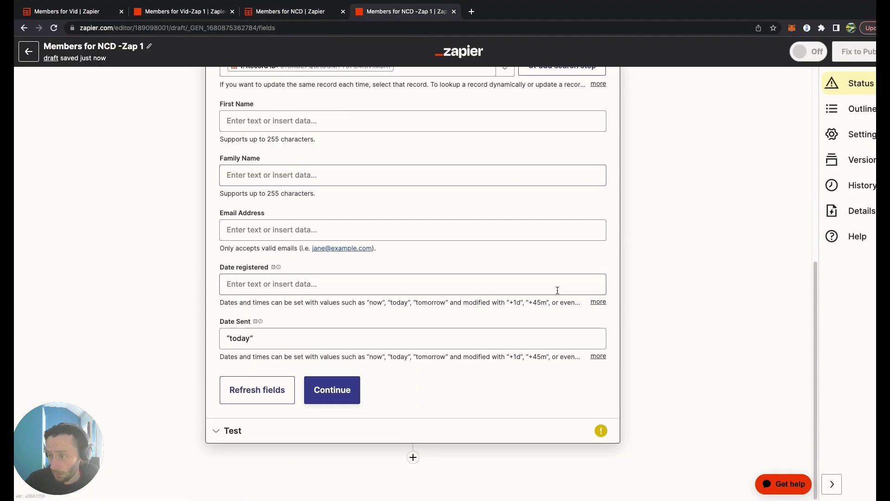
left_click(343, 392)
left_click(319, 414)
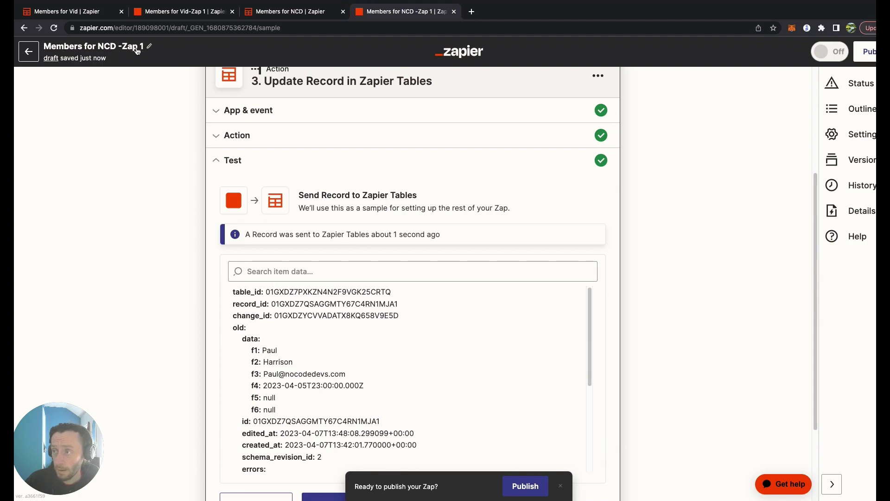
- Reload the Members for NCD table to confirm row 1's Date Sent reads 07/04/23
scroll(624, 295, "down", 5)
scroll(624, 295, "up", 10)
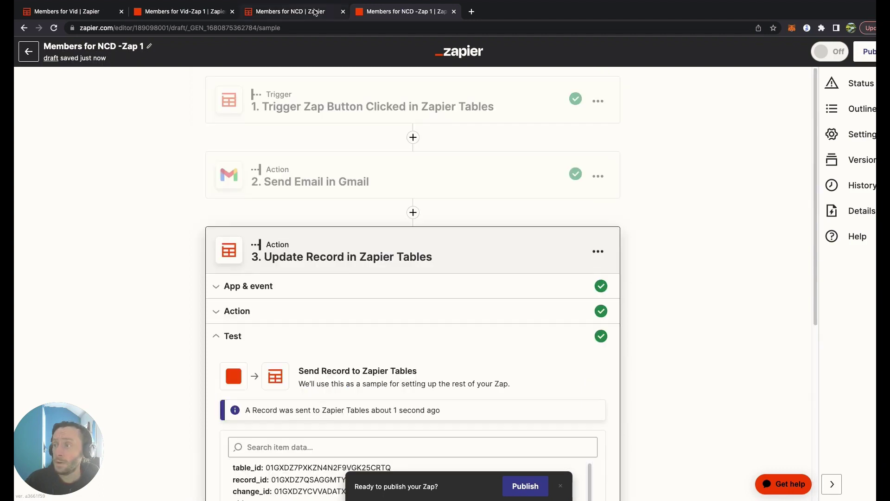
left_click(287, 11)
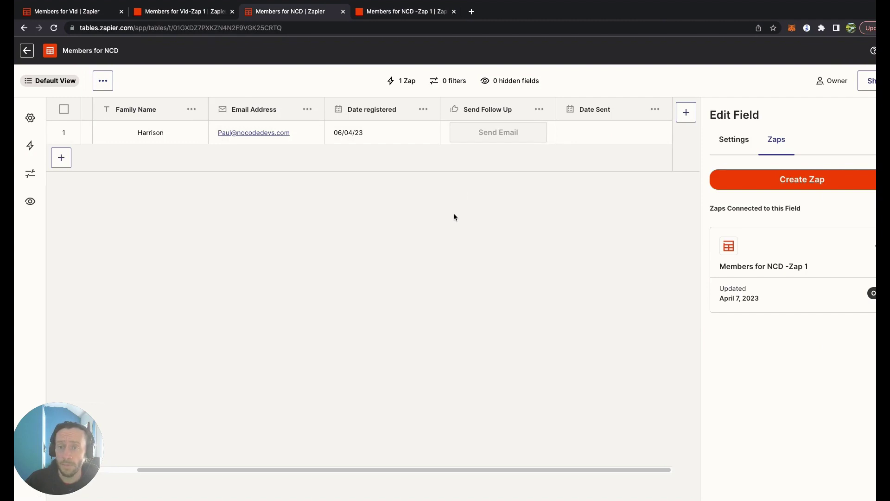
left_click(397, 11)
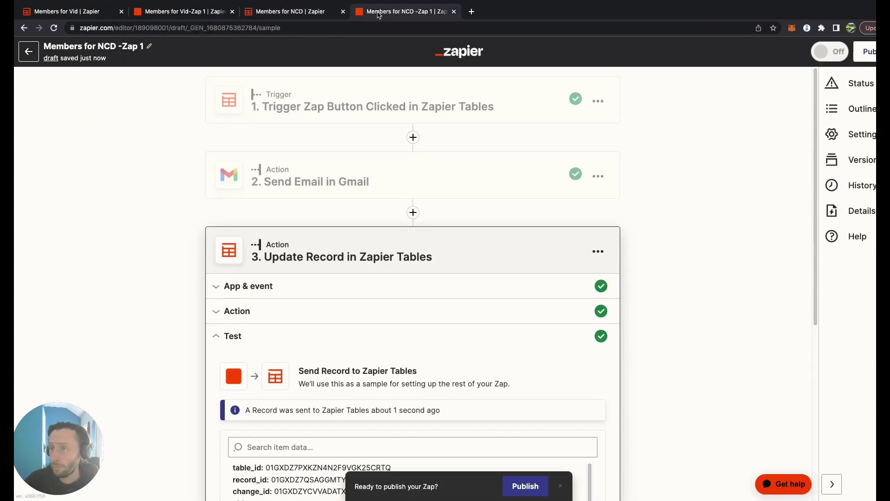
left_click(305, 14)
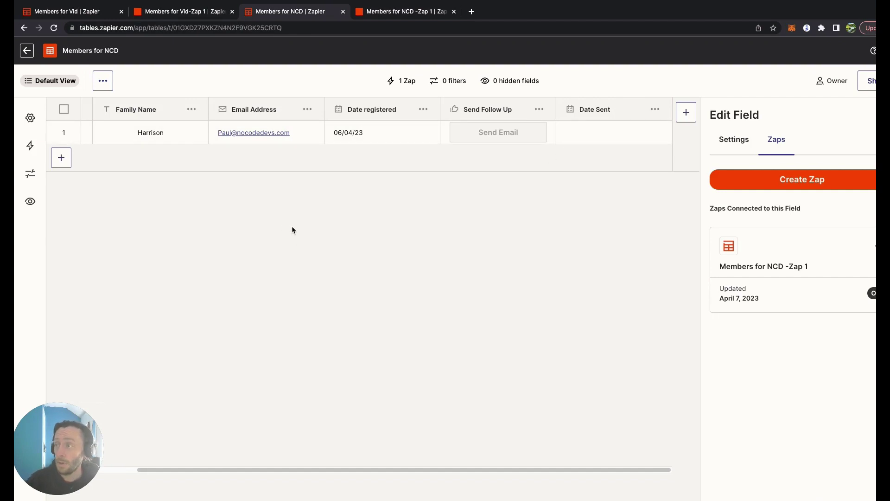
left_click(54, 29)
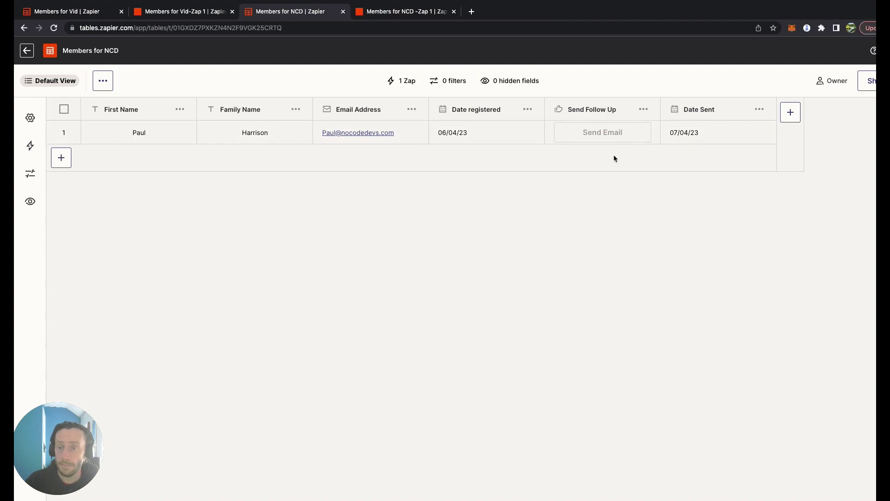
- Publish the Members for NCD Zap and turn it on
left_click(403, 11)
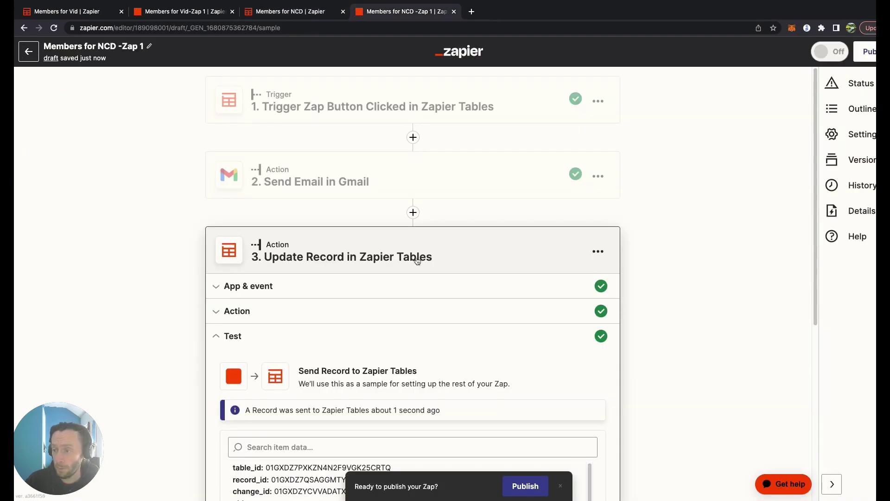
left_click(528, 485)
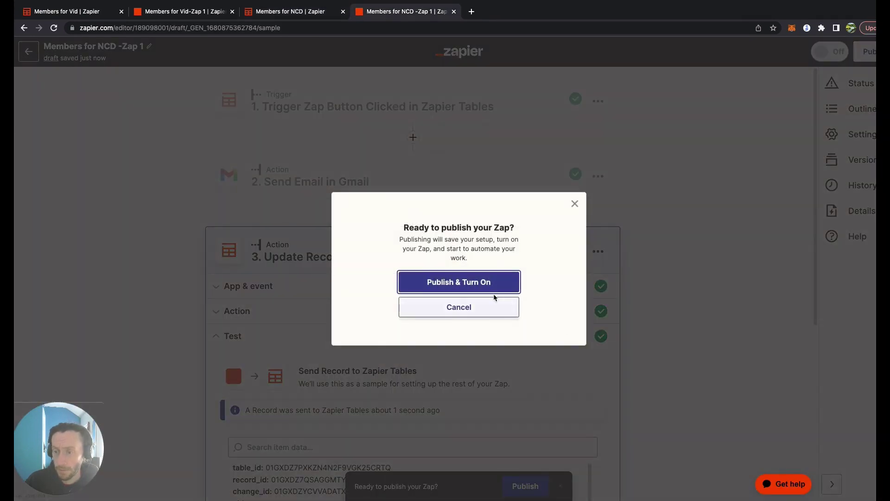
left_click(650, 308)
- Reload the Members for NCD table and fire the member row's Send Email button
left_click(289, 12)
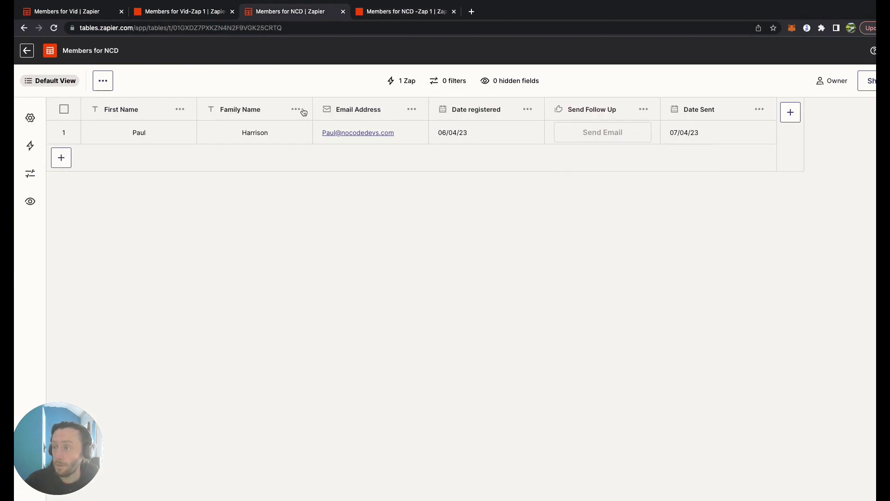
left_click(55, 29)
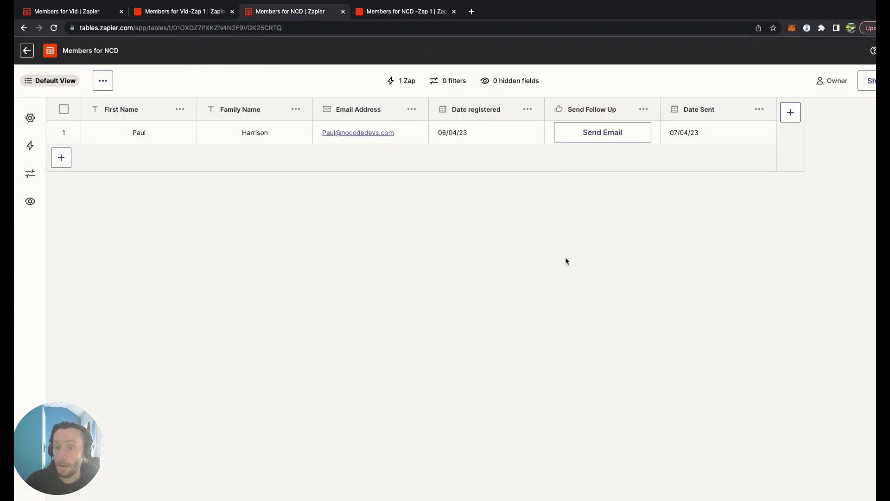
left_click(594, 138)
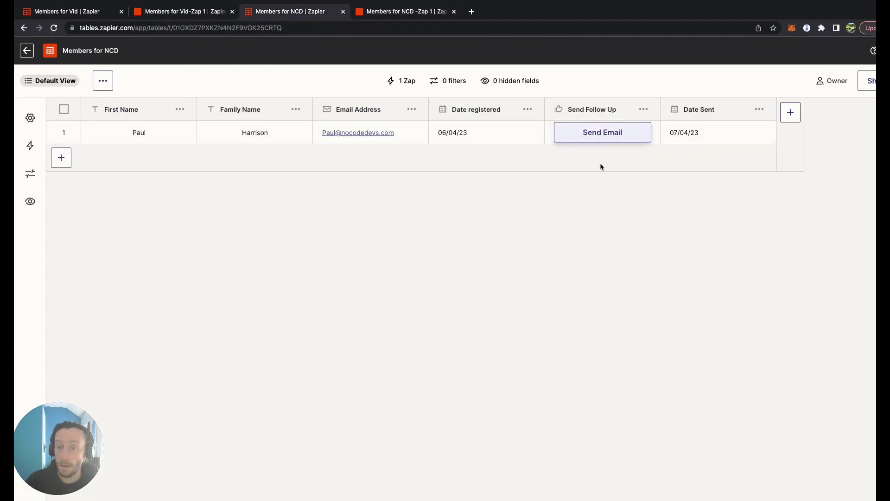
left_click(622, 134)
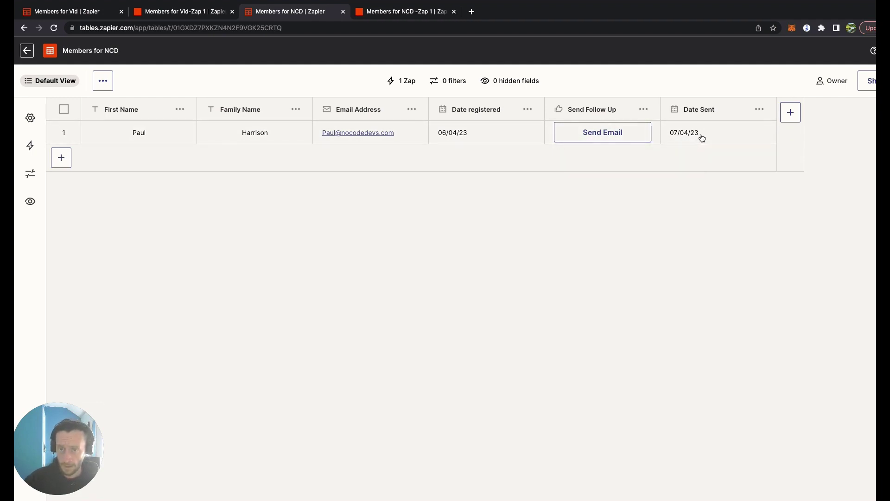
- Create a 'Sent?' Checkbox field in Members for NCD, then return to the live Zap editor
left_click(791, 113)
type("Se")
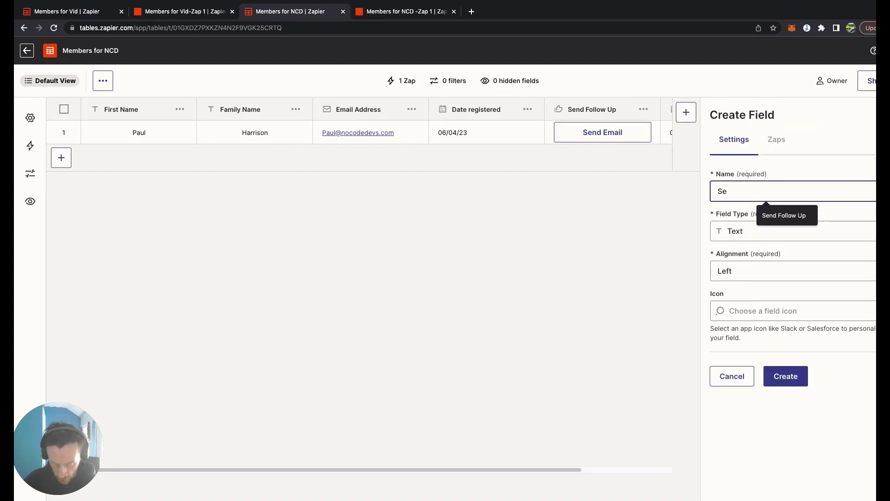
type("nt")
left_click(752, 236)
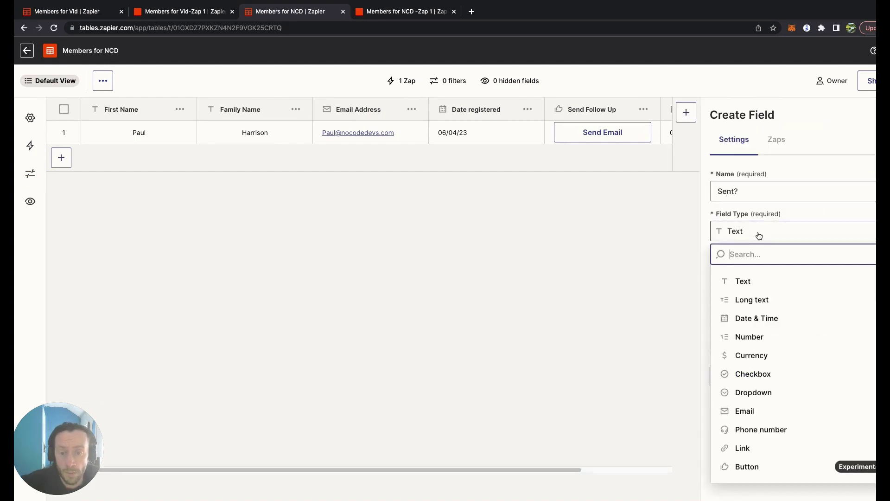
left_click(784, 373)
left_click(784, 376)
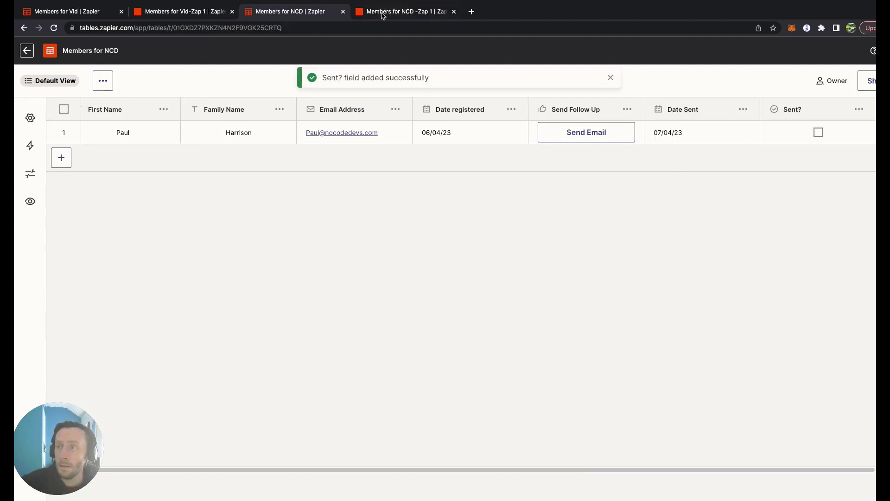
left_click(426, 13)
key("Escape")
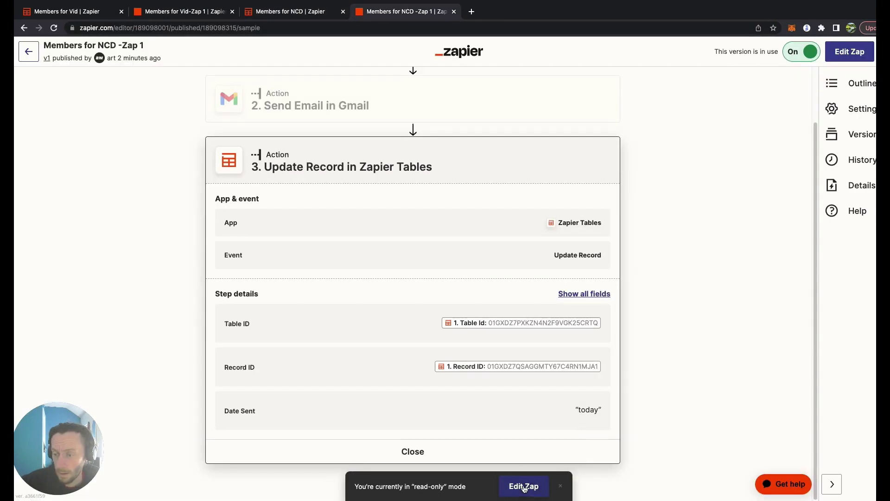
- Edit the Zap so the Update Record step also sets Sent? to True, then continue
left_click(524, 487)
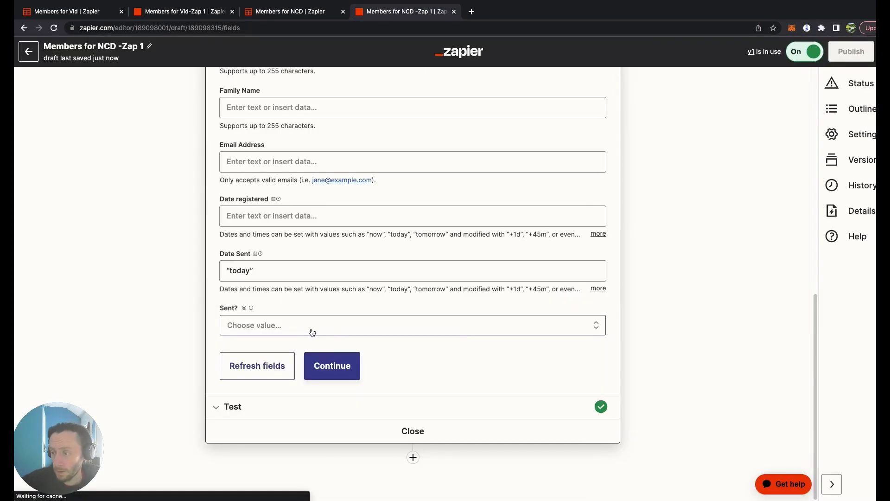
left_click(296, 331)
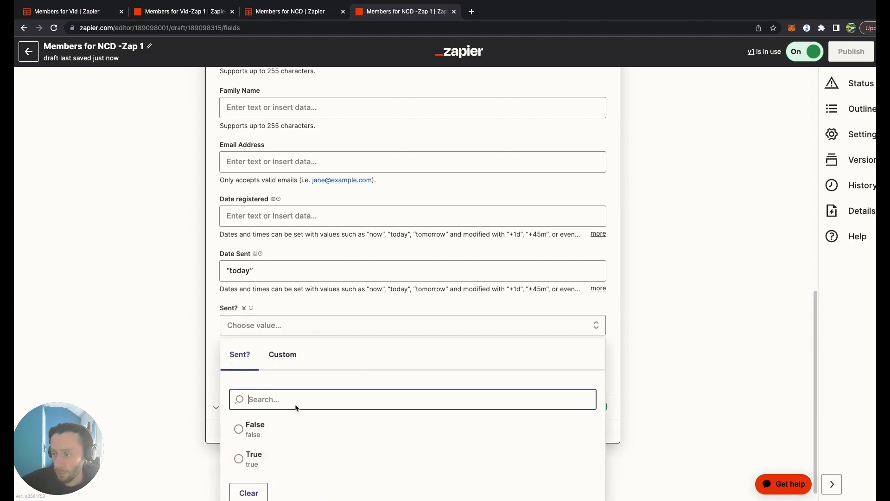
left_click(263, 457)
left_click(338, 369)
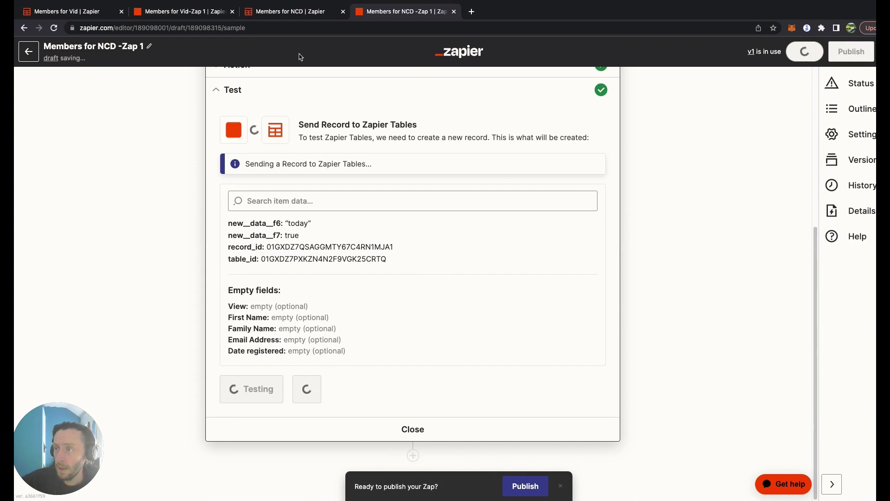
- Publish and confirm the new Zap version, returning to the Members for NCD table
left_click(526, 486)
left_click(512, 325)
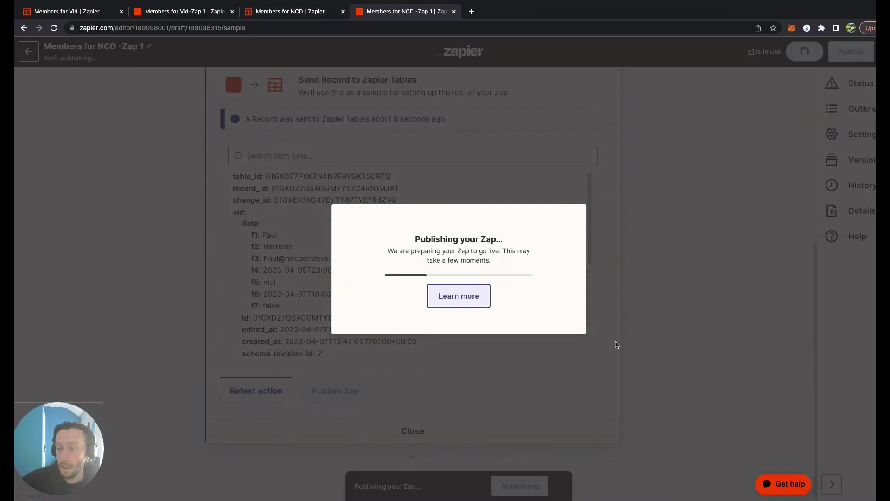
left_click(291, 11)
- Reload the table and add a Sent? is False filter, hiding the ticked member row
left_click(55, 29)
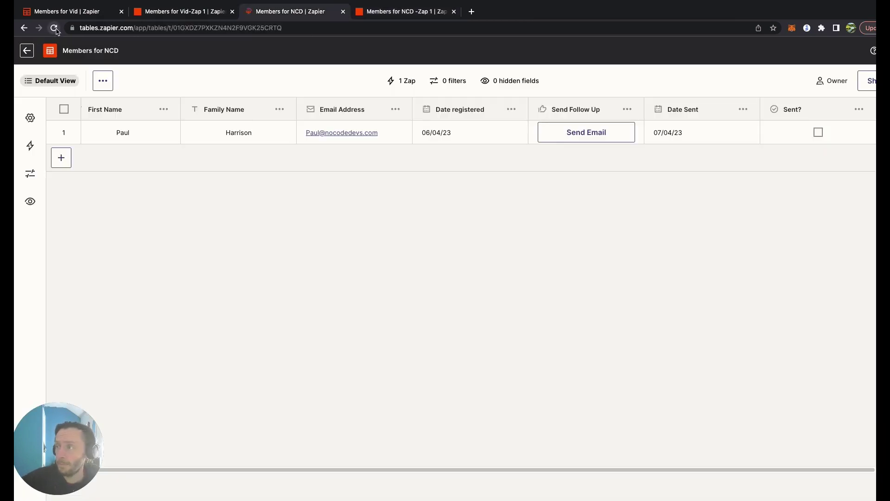
left_click(28, 180)
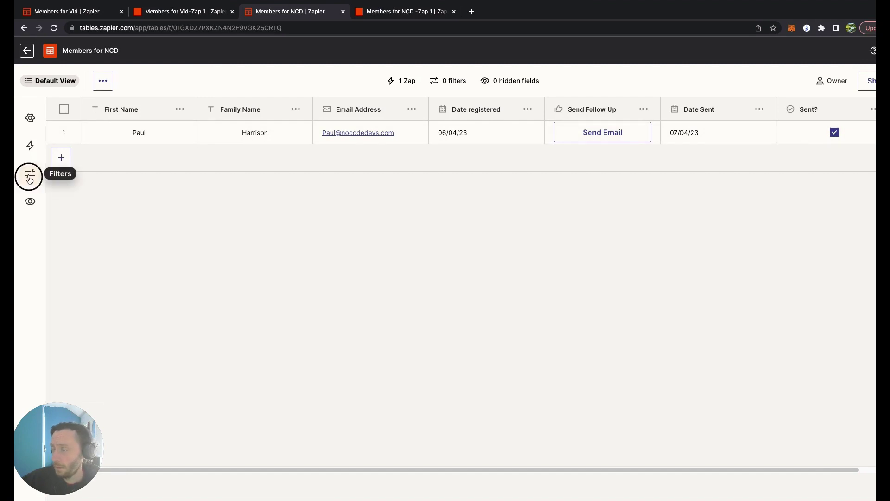
left_click(87, 187)
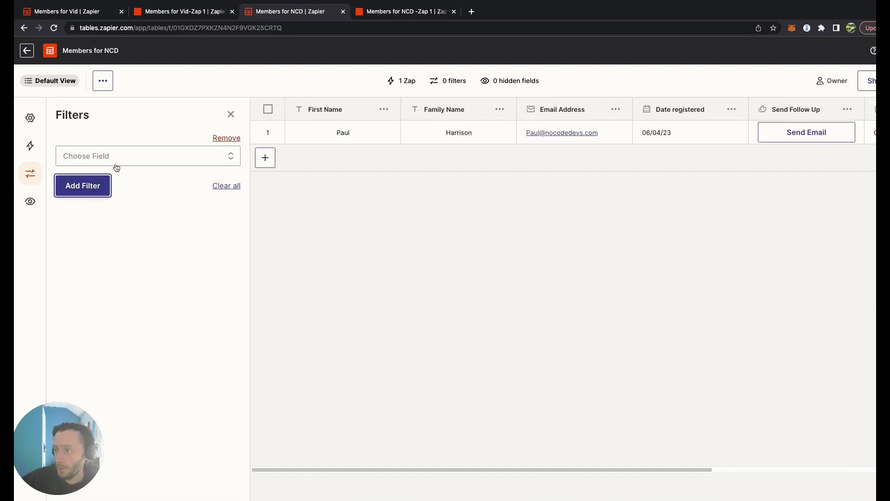
left_click(139, 155)
scroll(158, 252, "down", 2)
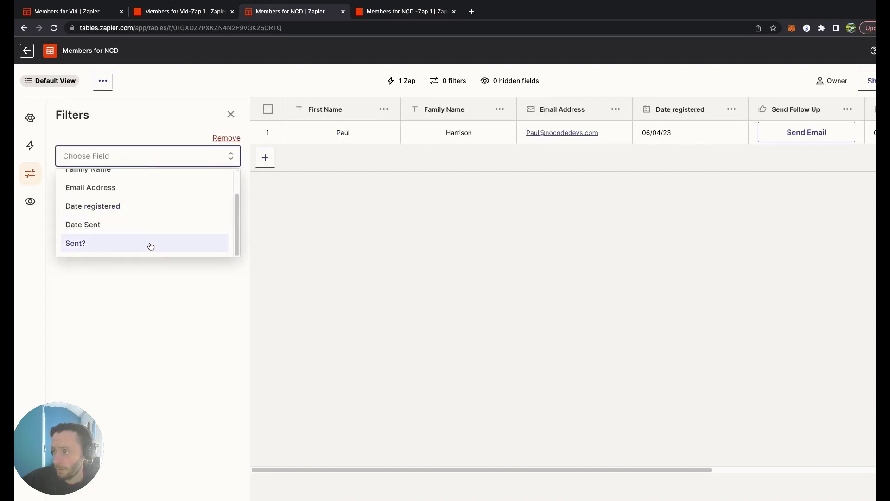
left_click(149, 244)
left_click(148, 179)
left_click(152, 224)
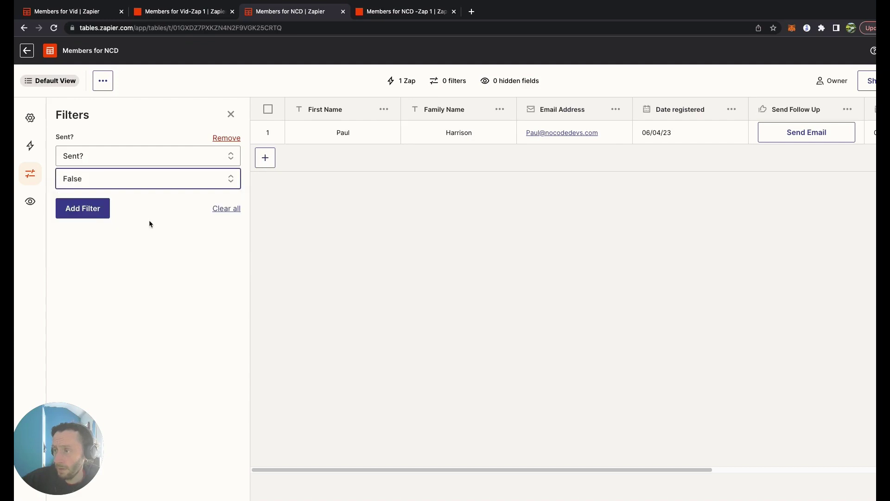
left_click(91, 214)
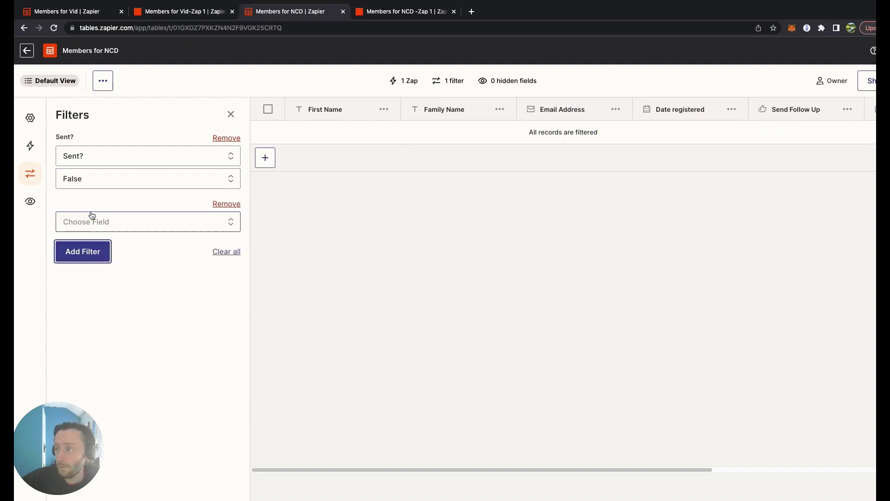
left_click(412, 130)
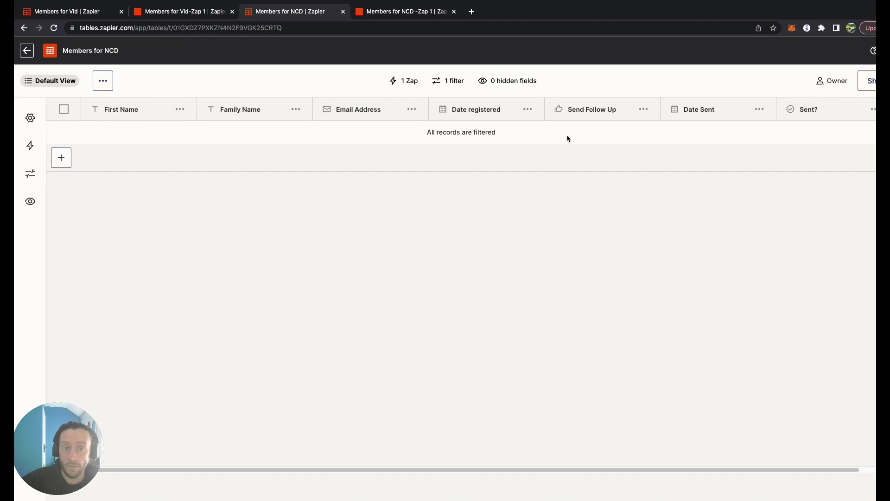
- Remove the Sent? is False filter and open the Share dialog for Members for NCD
left_click(30, 201)
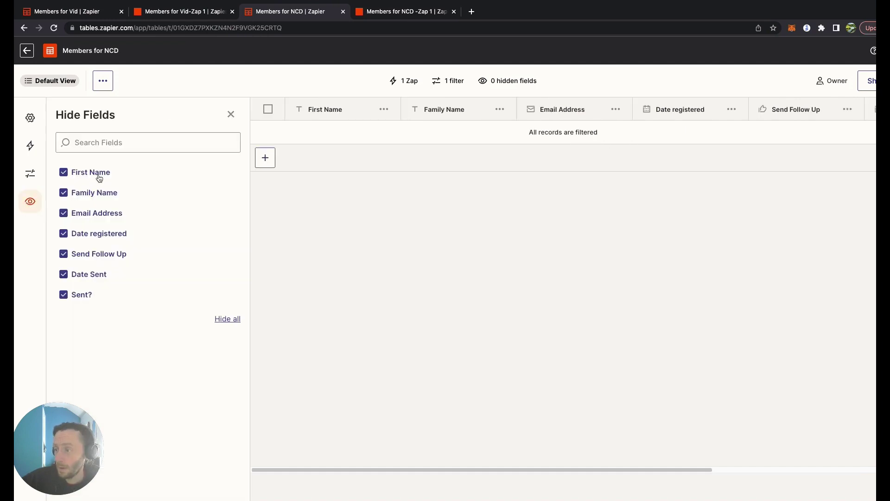
left_click(31, 174)
left_click(225, 137)
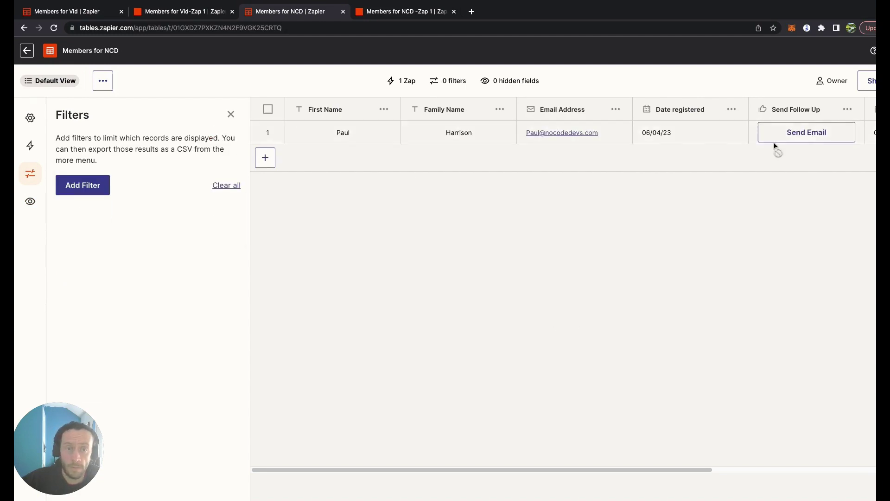
left_click(867, 81)
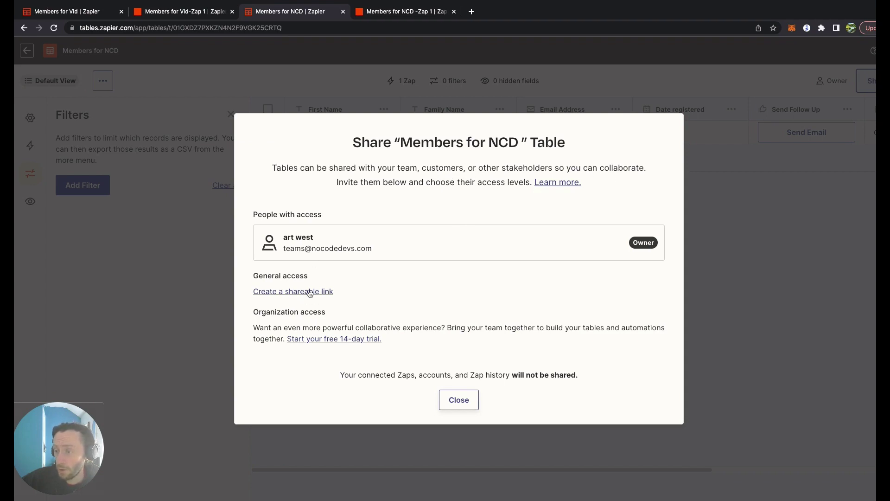
- Close the Share dialog and dismiss the Members for NCD options menu in the tables list
left_click(465, 405)
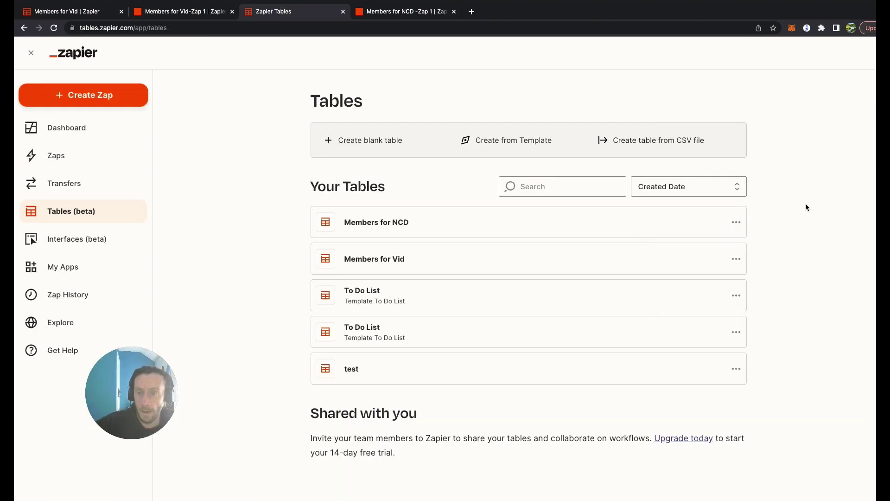
left_click(737, 223)
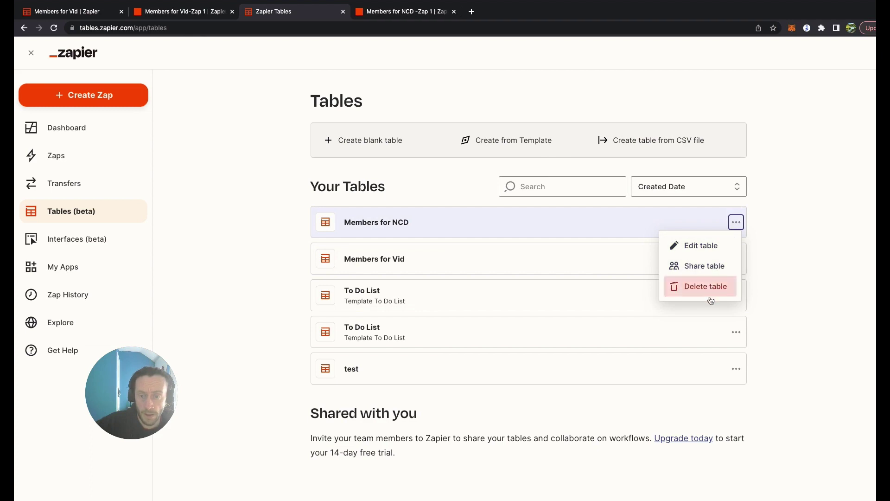
left_click(780, 257)
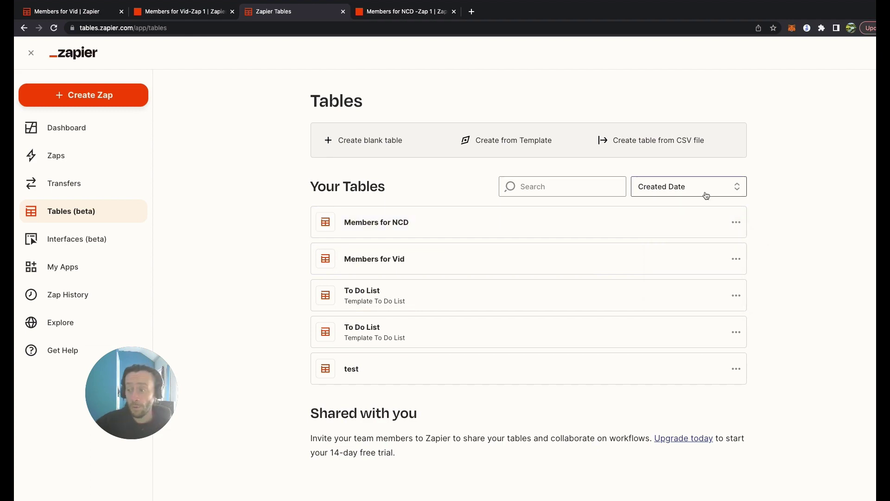